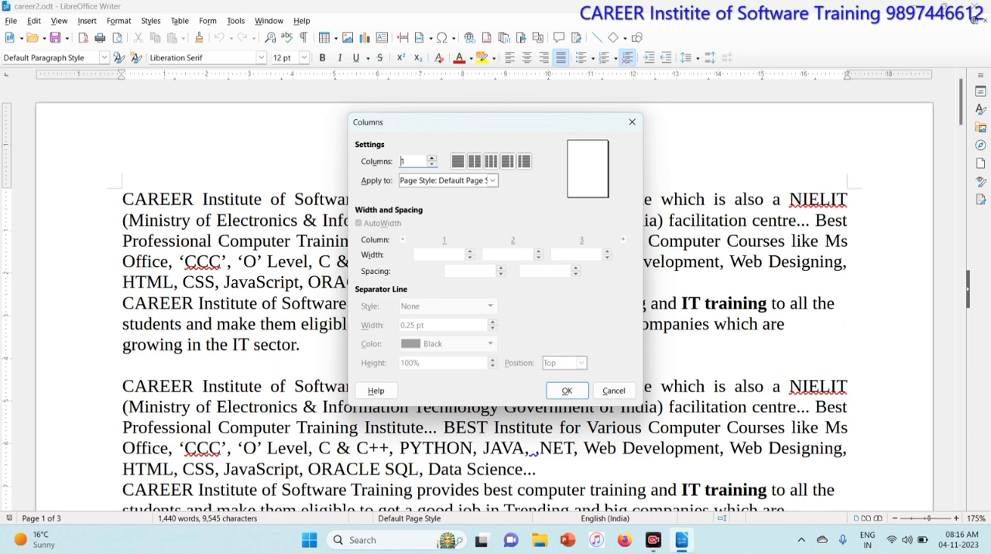
# - Lay out the default page style in three columns with 0.30 cm spacing between them
pyautogui.click(430, 159)
pyautogui.click(431, 158)
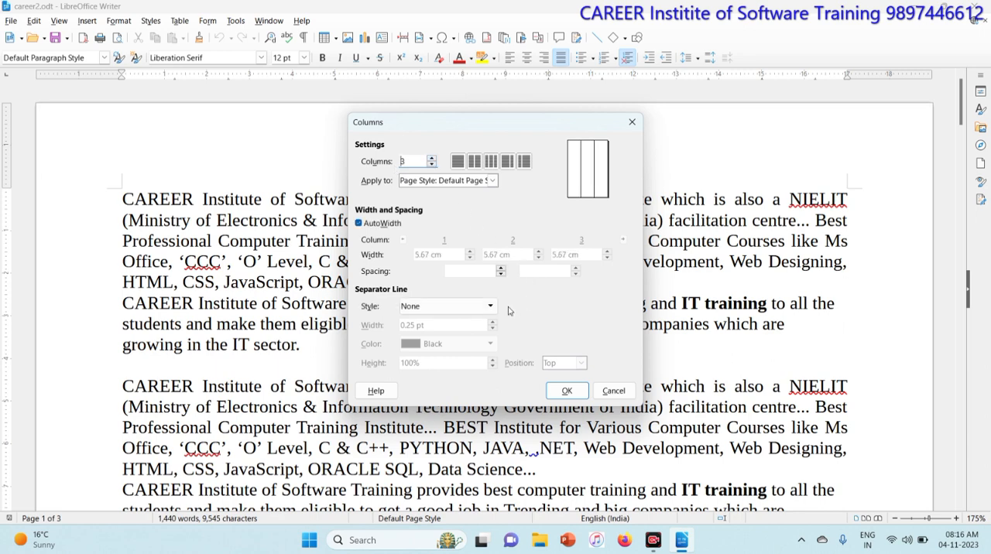
pyautogui.click(501, 268)
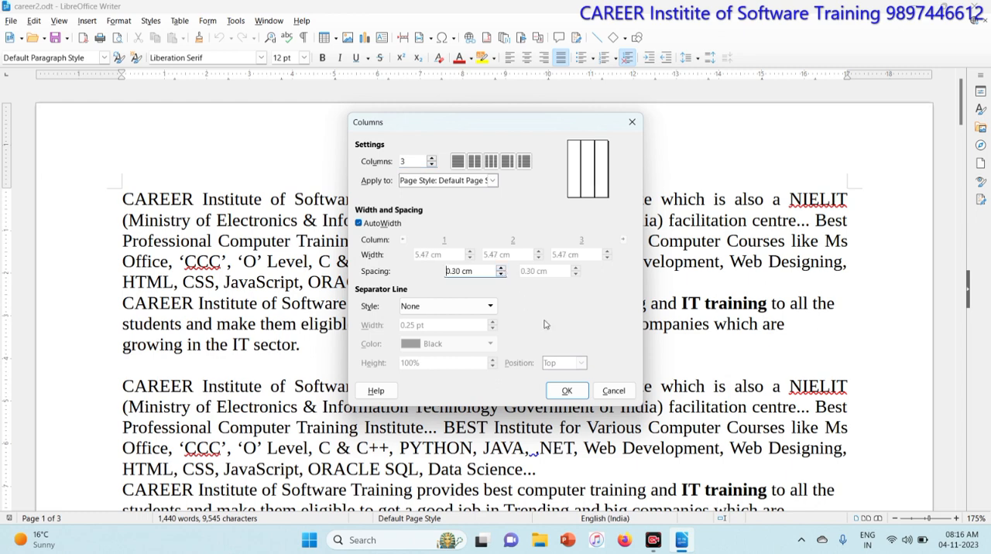
pyautogui.click(564, 390)
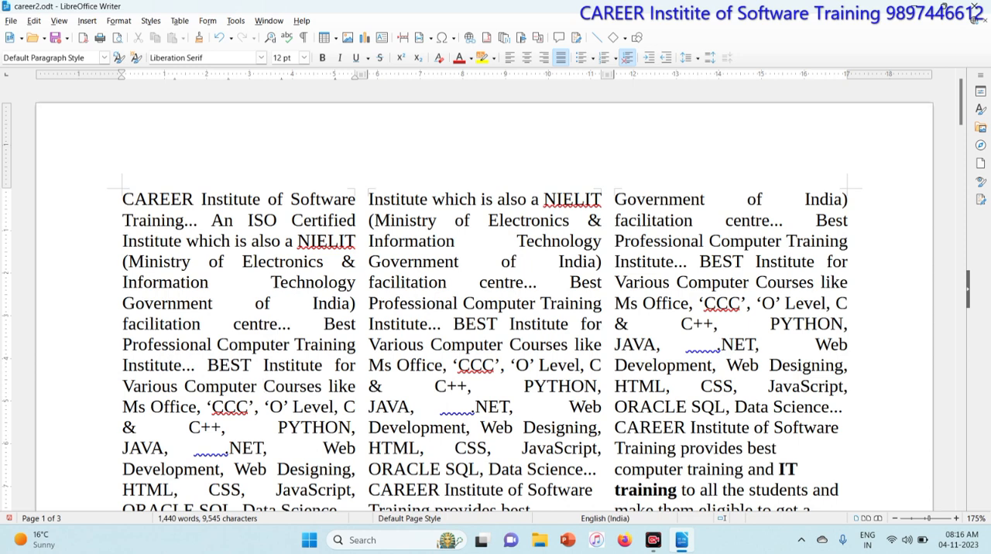
pyautogui.scroll(-15, 484, 310)
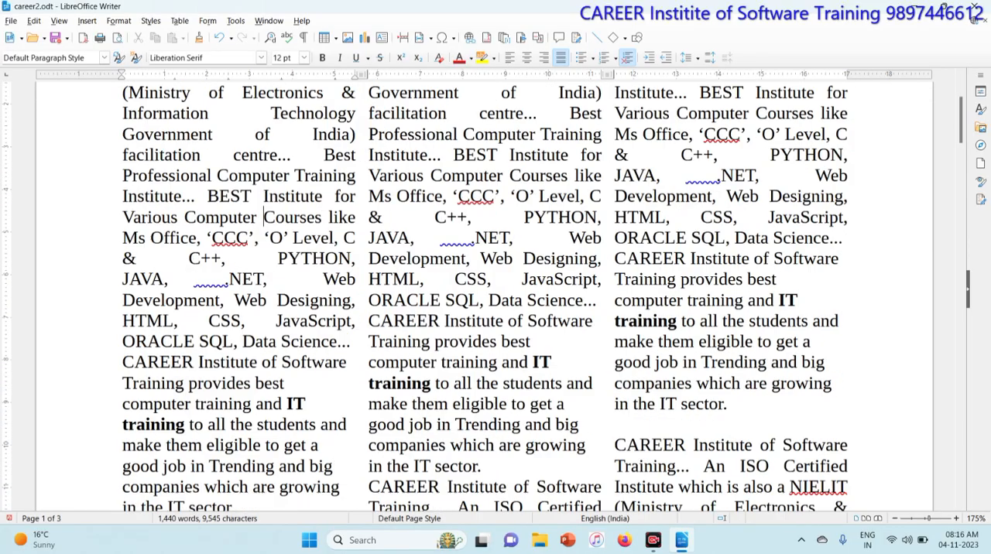
pyautogui.scroll(-15, 484, 310)
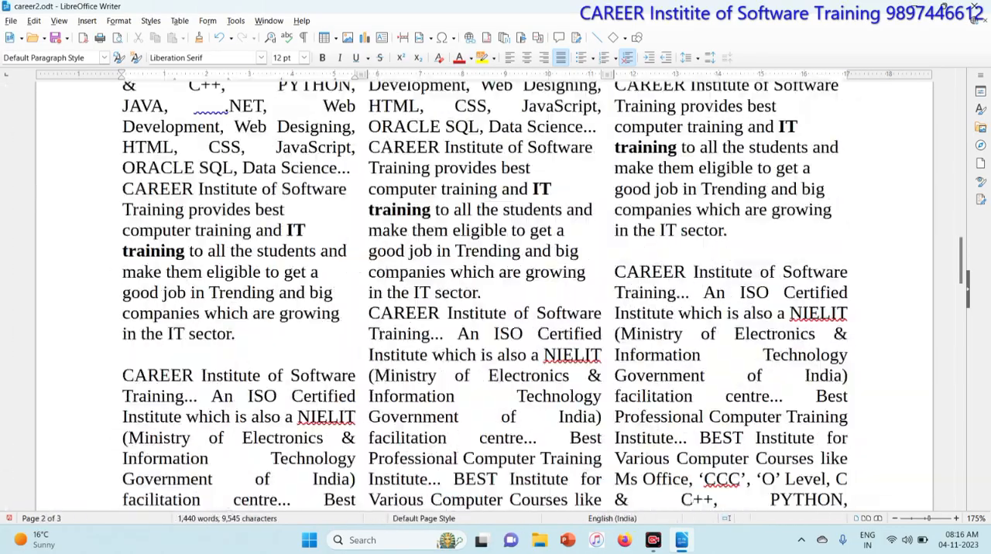
pyautogui.scroll(5, 484, 309)
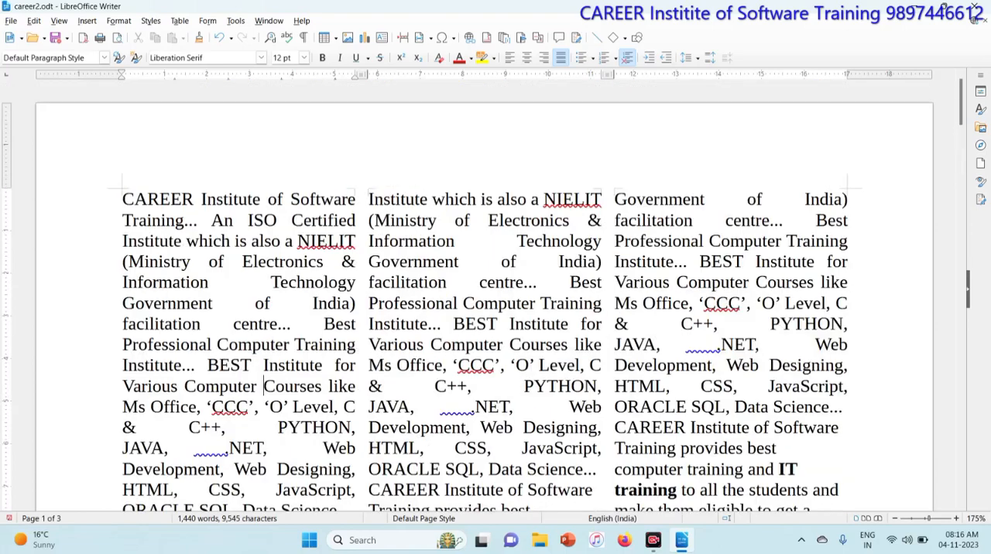
# - Add a solid blue separator line between the page's three text columns
pyautogui.click(118, 21)
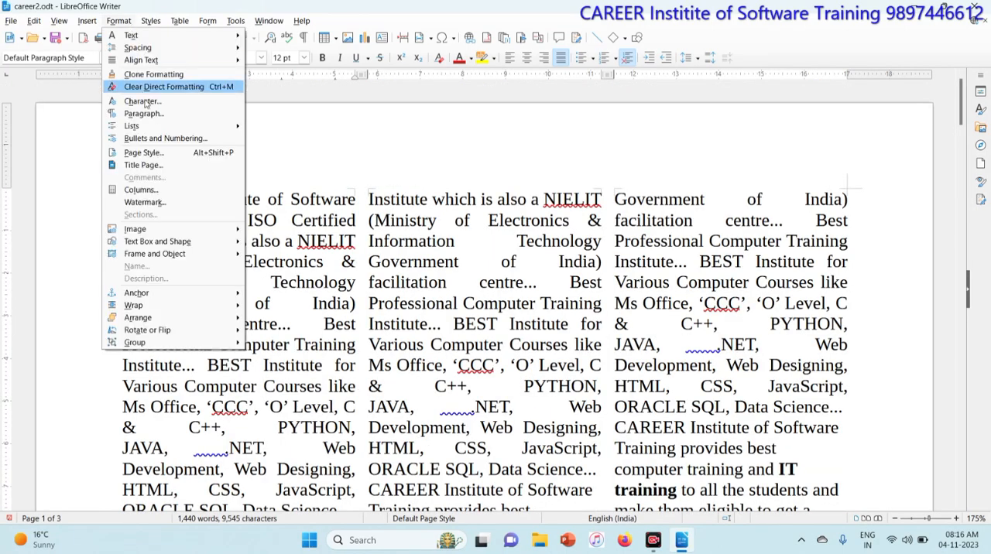
pyautogui.click(173, 193)
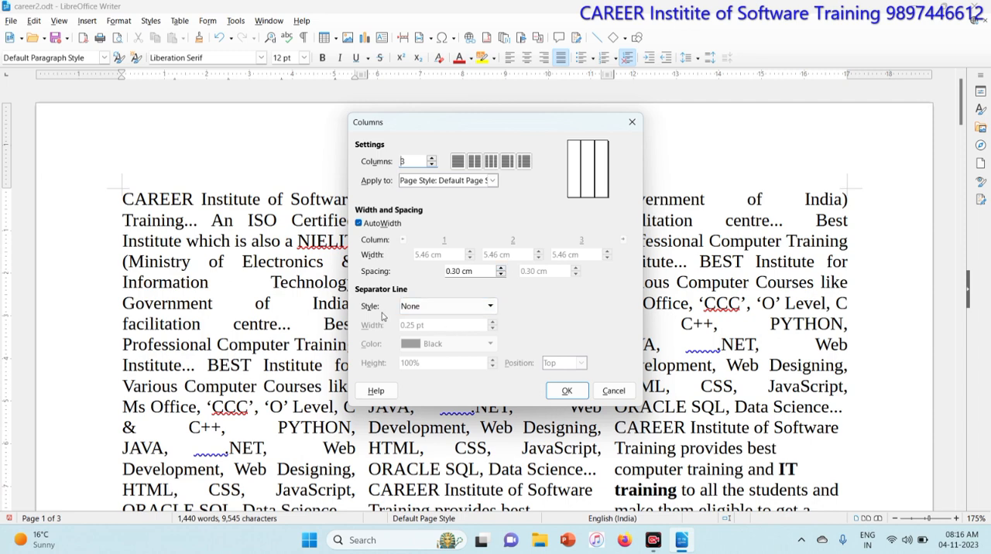
pyautogui.click(491, 310)
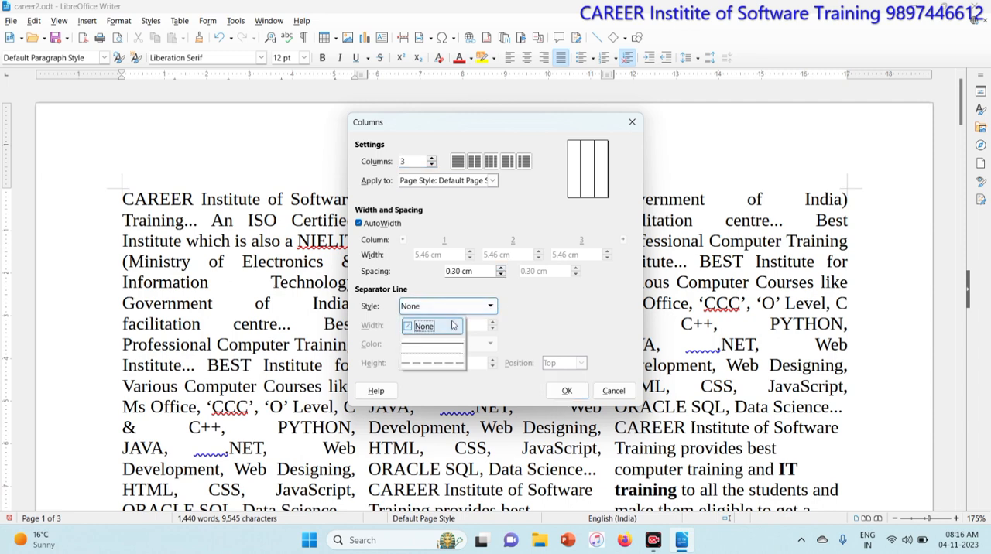
pyautogui.click(434, 346)
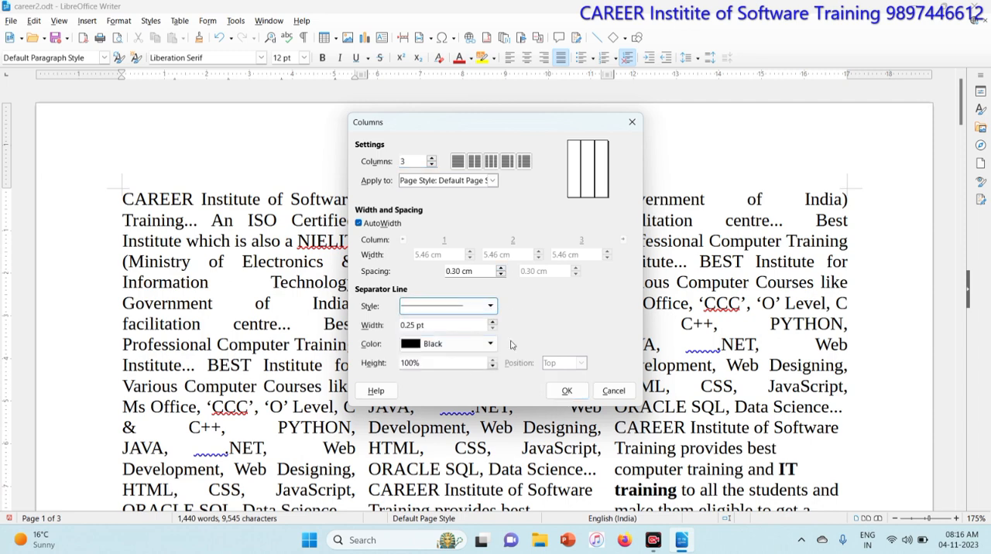
pyautogui.click(477, 348)
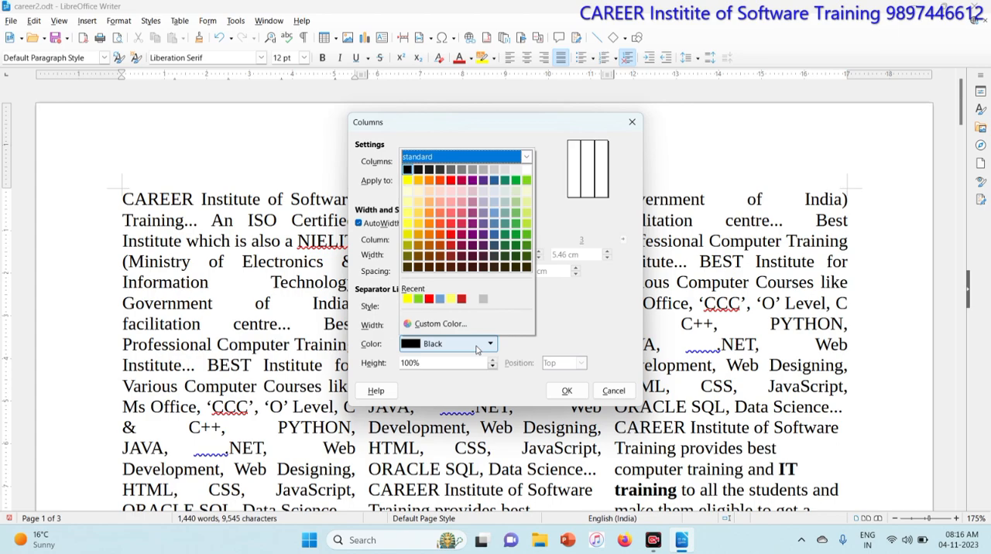
pyautogui.click(494, 182)
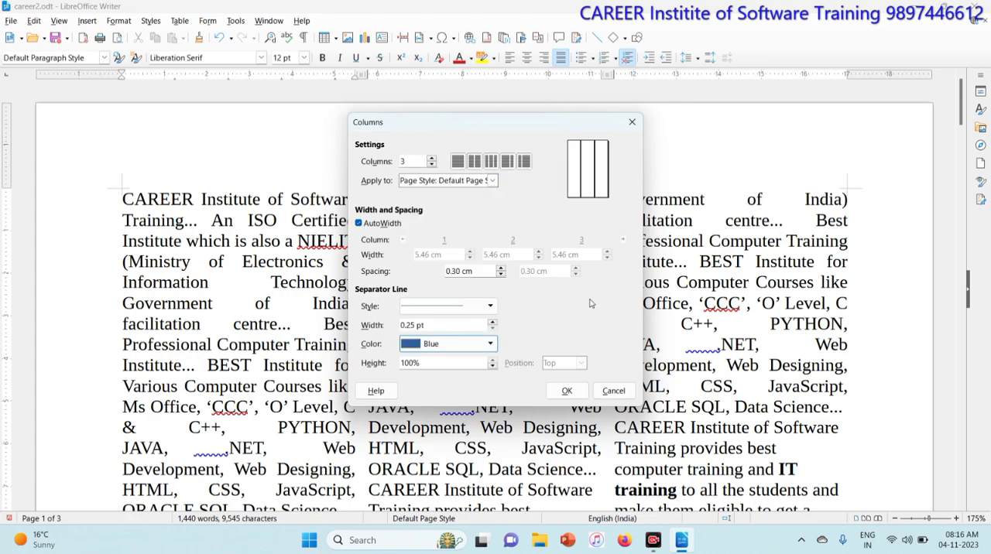
pyautogui.click(565, 390)
pyautogui.scroll(-10, 484, 310)
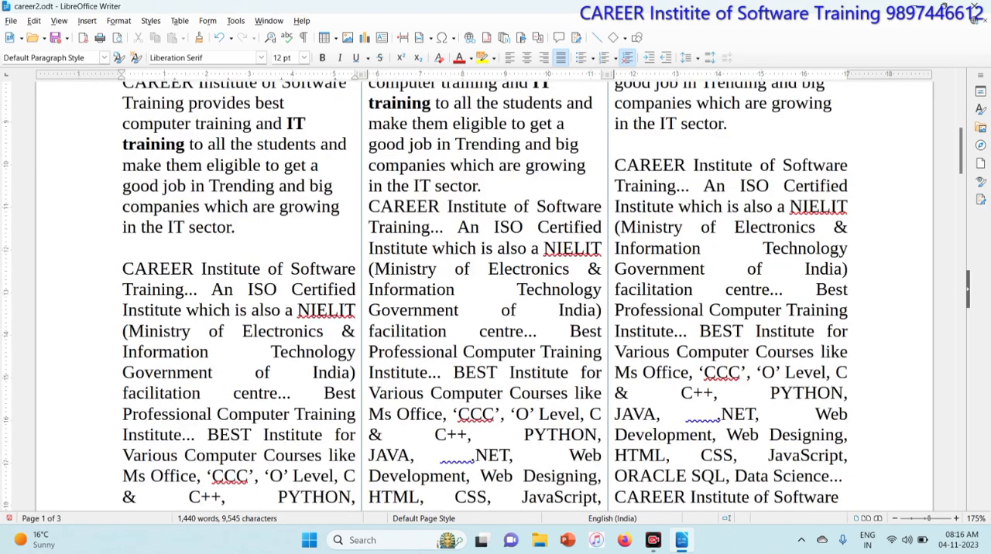
pyautogui.scroll(-4, 263, 217)
pyautogui.scroll(10, 263, 217)
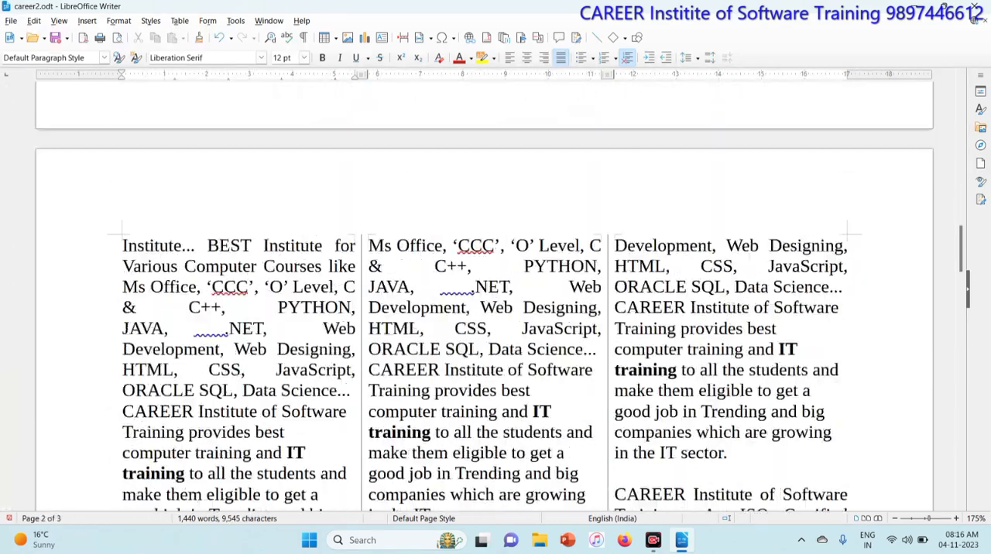
pyautogui.scroll(5, 263, 217)
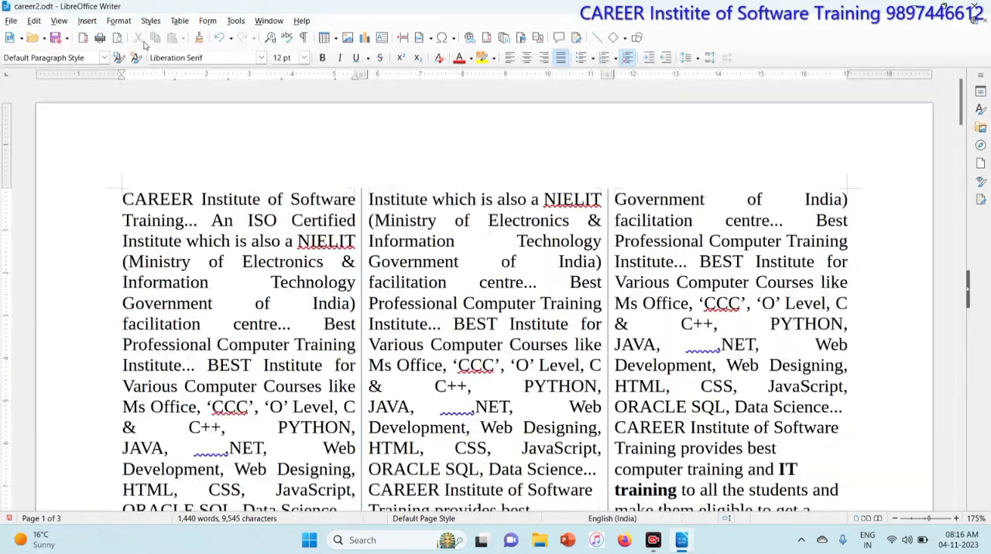
# - Change the colour of the column separator lines to Red
pyautogui.click(123, 23)
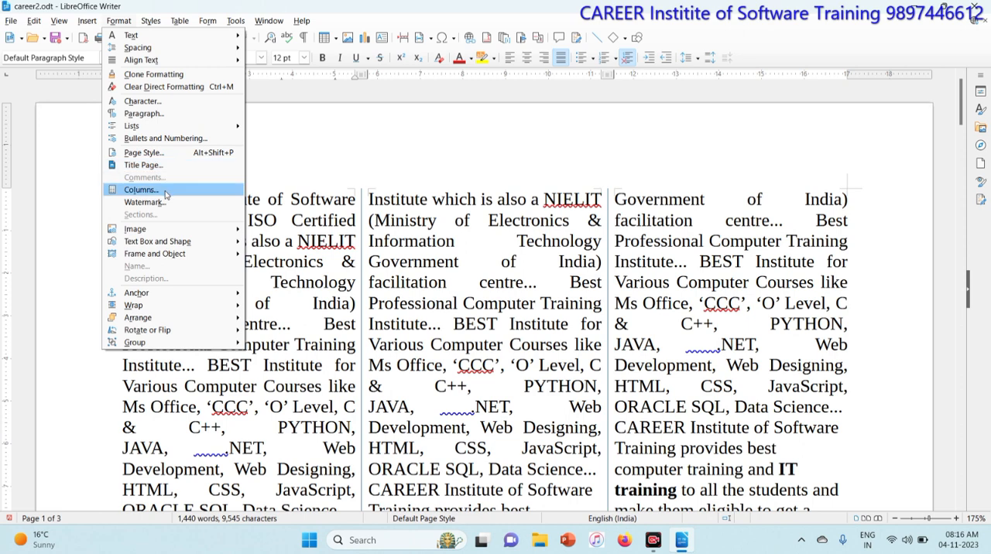
pyautogui.click(140, 189)
pyautogui.click(489, 344)
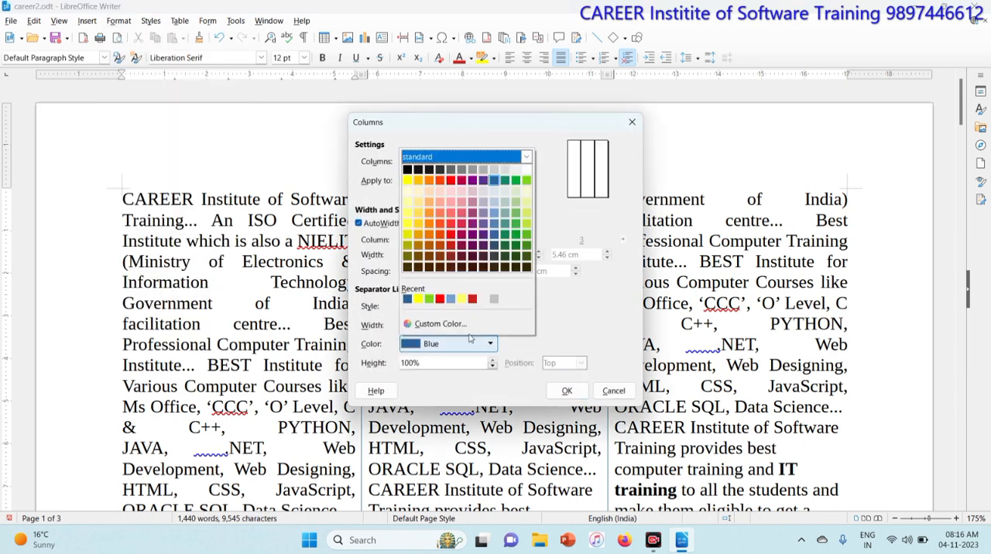
pyautogui.click(452, 184)
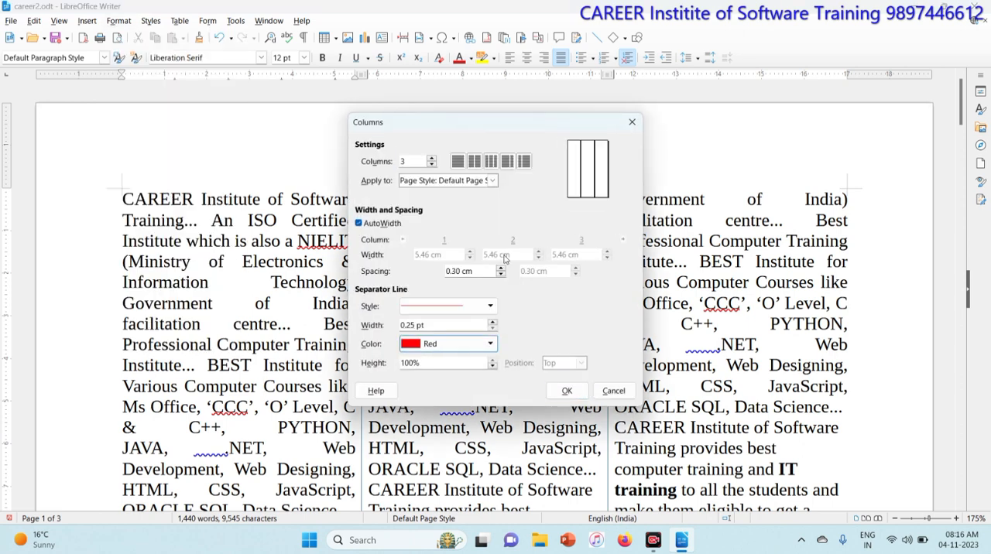
pyautogui.click(566, 391)
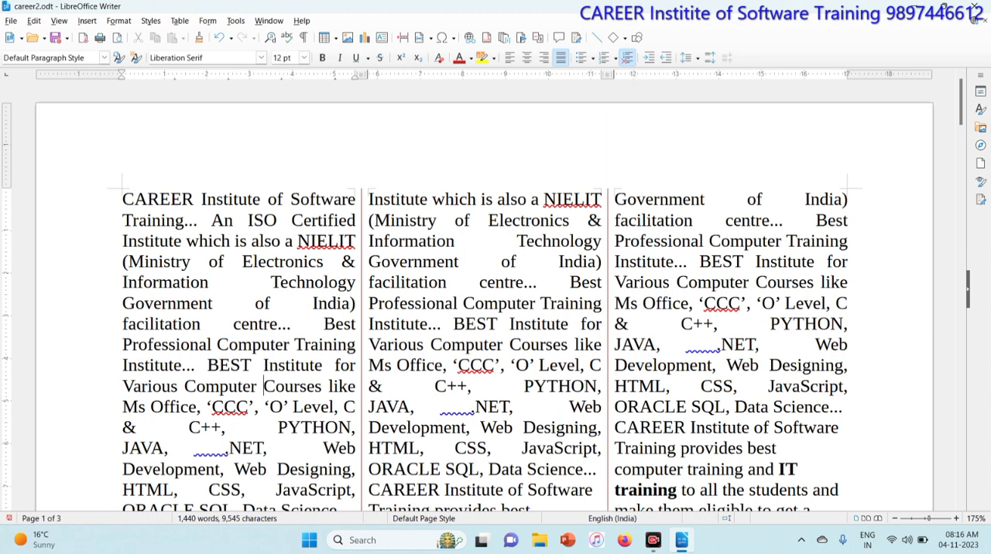
# - Return the page layout to a single column of text
pyautogui.click(118, 21)
pyautogui.click(139, 190)
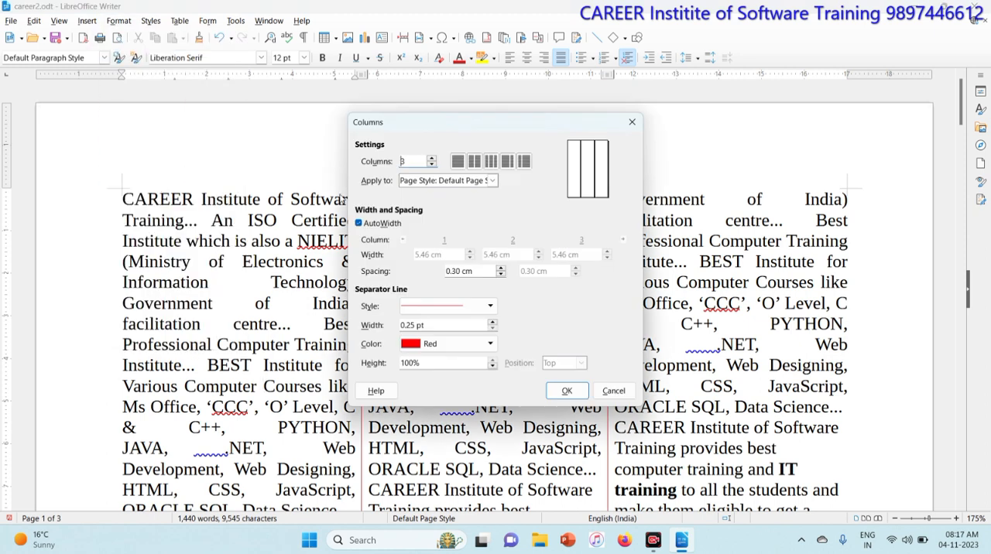
pyautogui.click(431, 164)
pyautogui.click(431, 164)
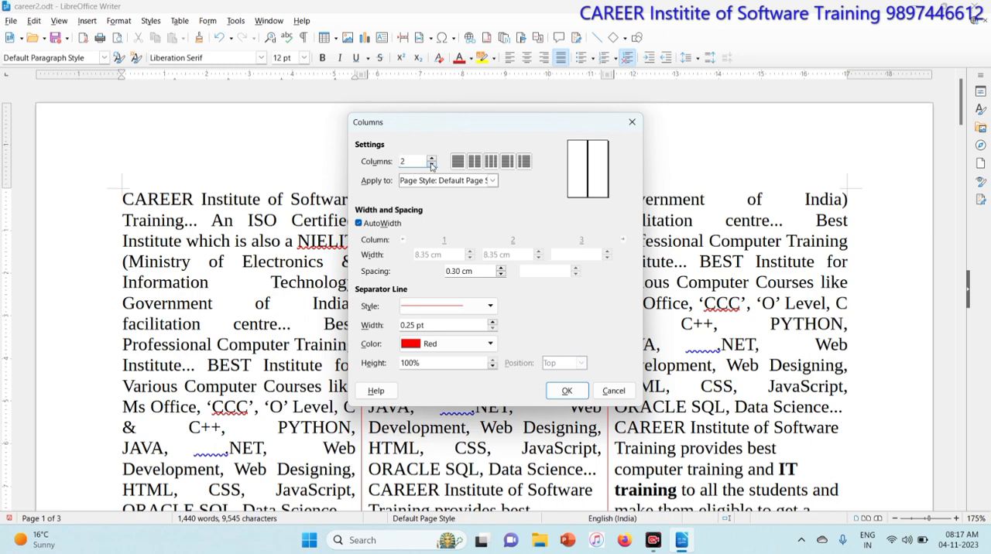
pyautogui.click(565, 391)
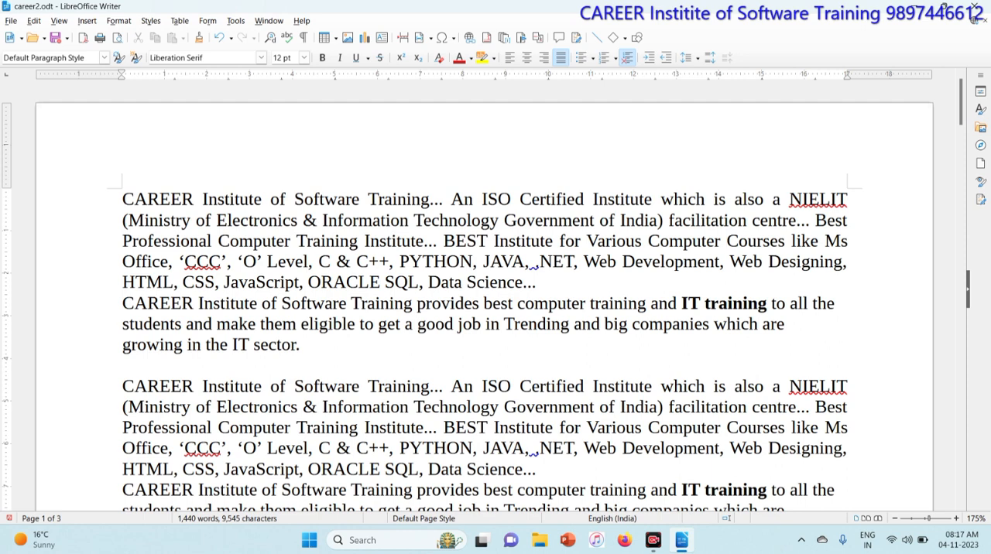
# - Insert a watermark reading "CAREER" in red on the document's pages
pyautogui.click(124, 19)
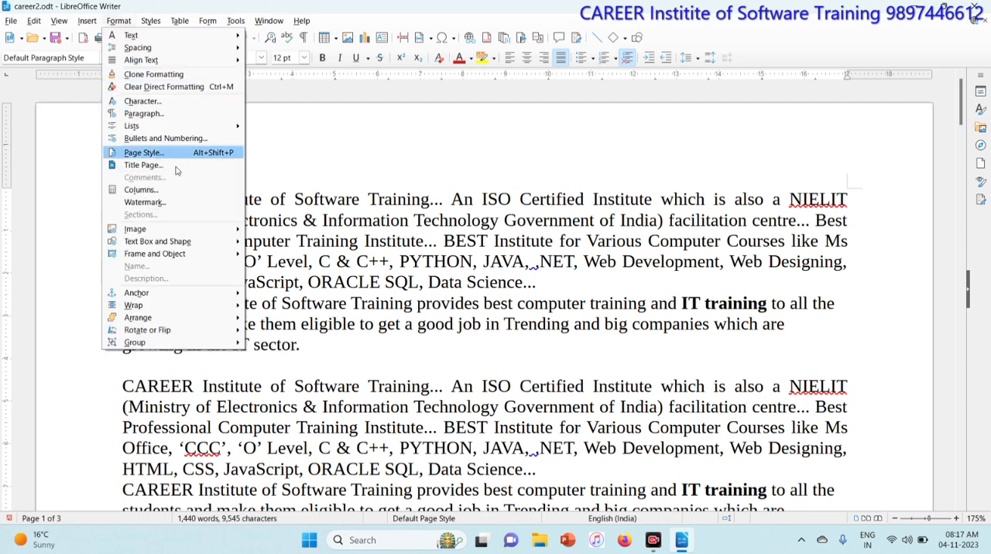
pyautogui.click(181, 203)
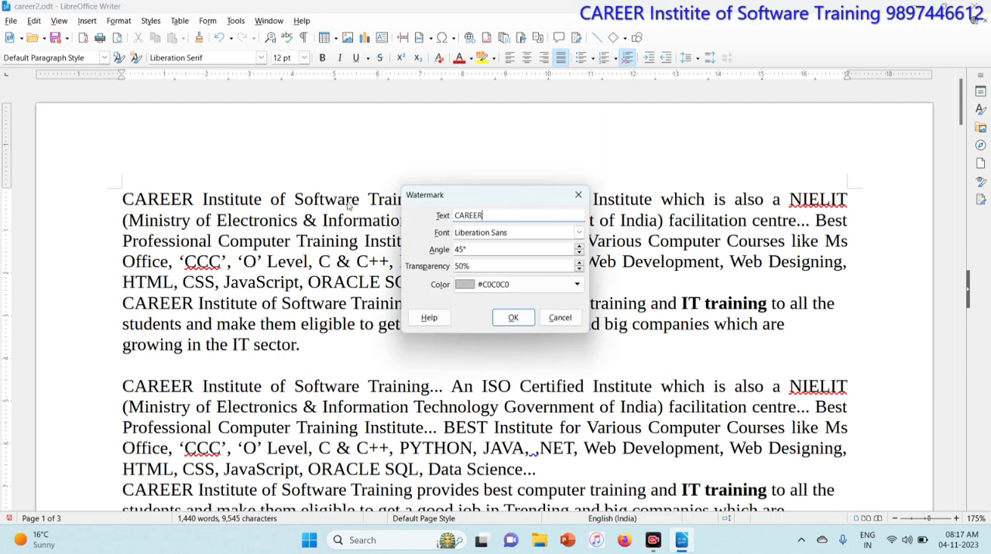
pyautogui.click(576, 284)
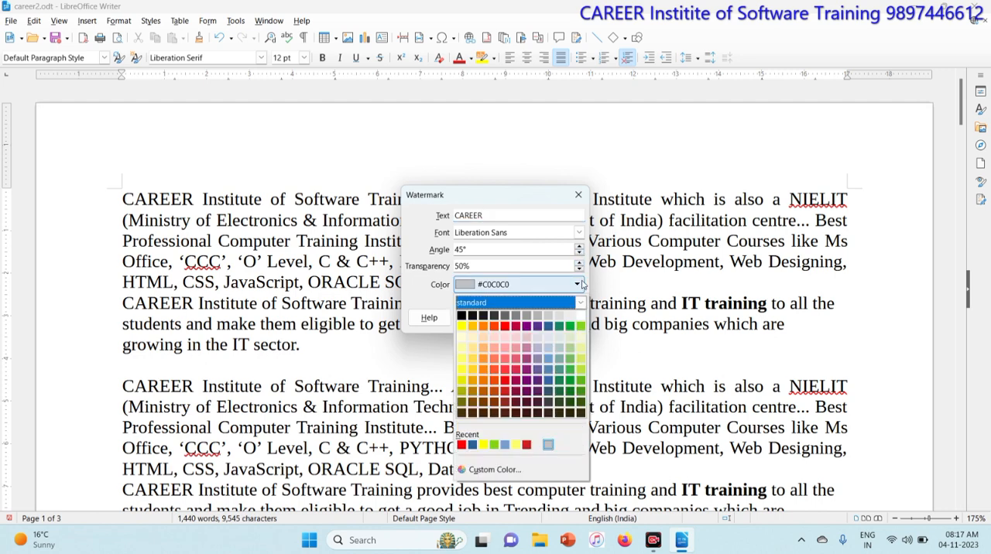
pyautogui.click(506, 326)
pyautogui.click(512, 317)
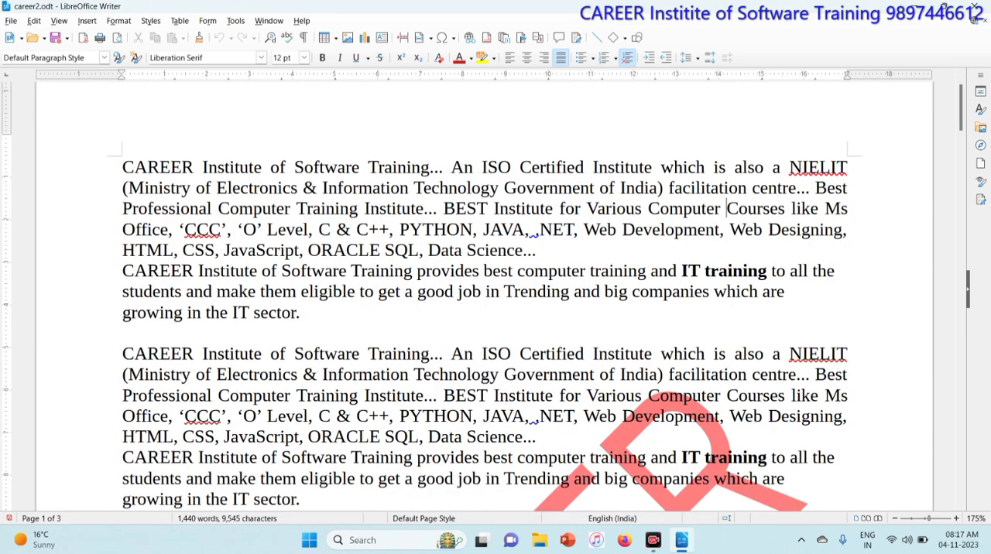
pyautogui.scroll(-10, 496, 294)
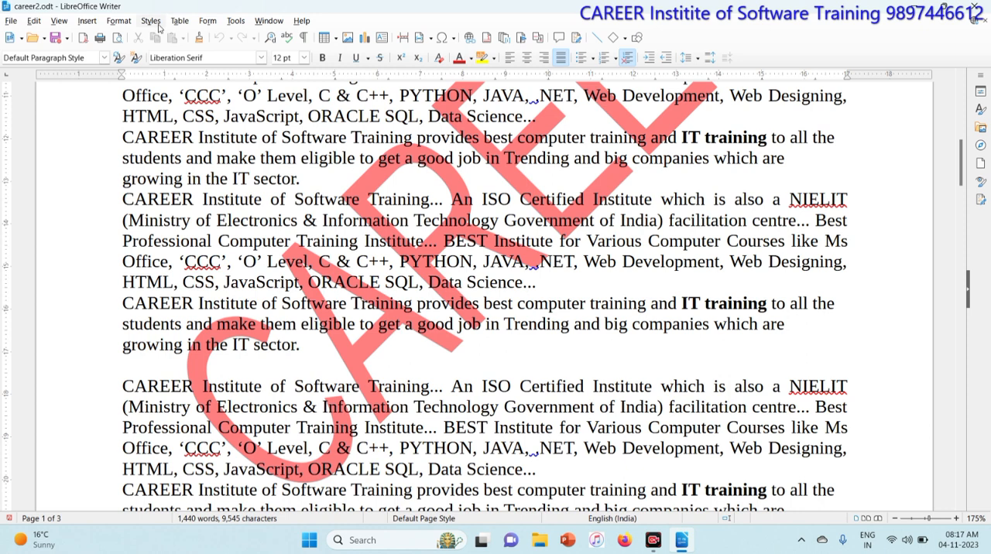
# - Set the CAREER watermark's transparency to 70%
pyautogui.click(118, 21)
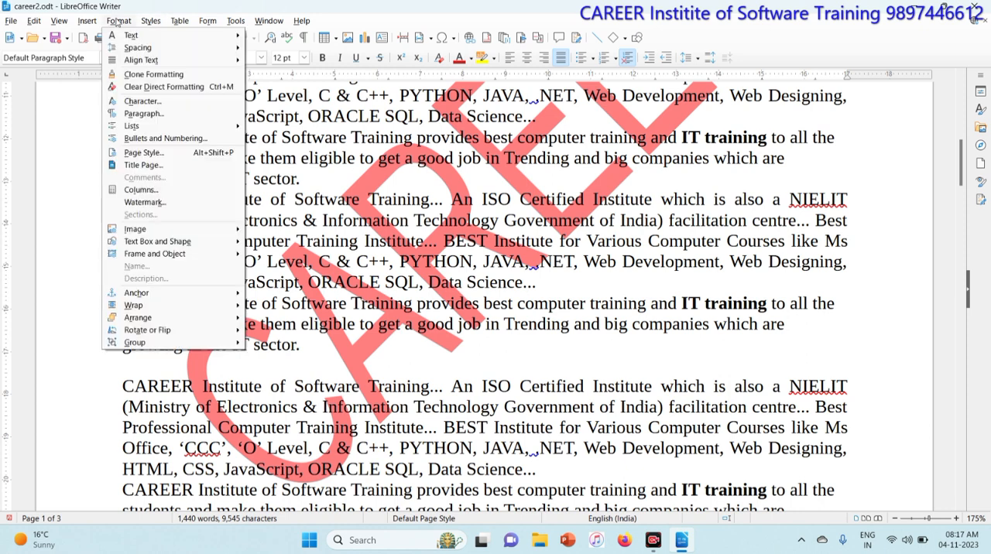
pyautogui.click(144, 202)
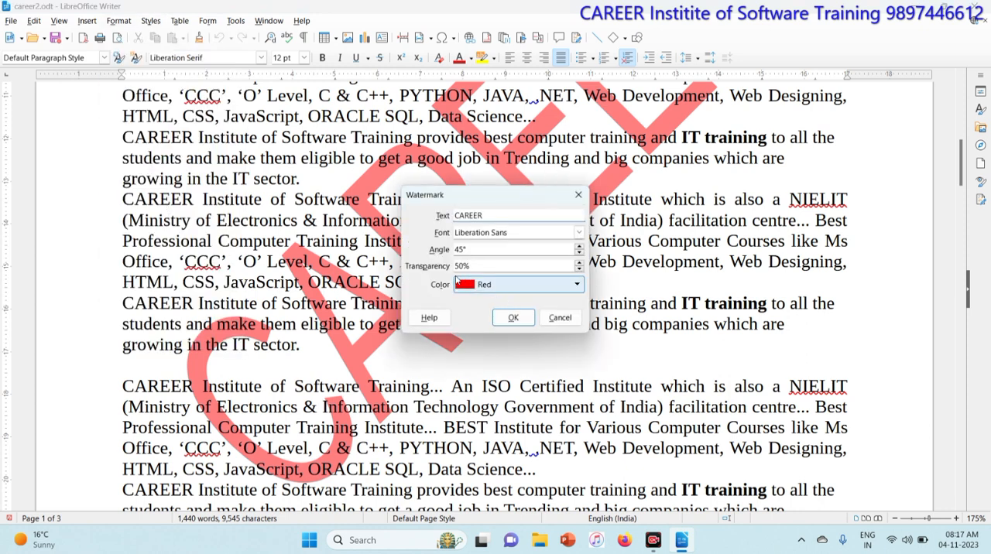
pyautogui.click(579, 264)
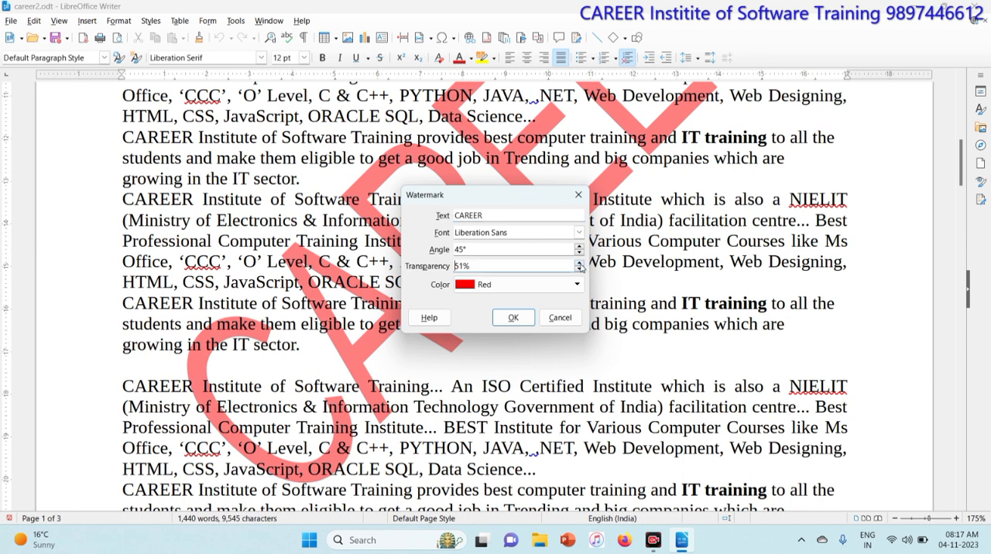
pyautogui.hotkey('ctrl', 'a')
pyautogui.write('7')
pyautogui.click(518, 320)
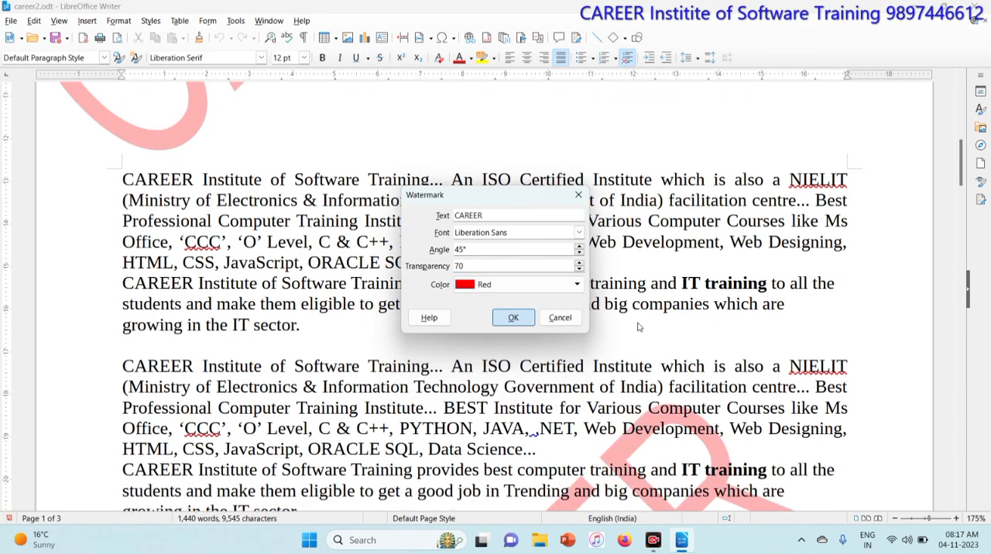
pyautogui.scroll(-5, 484, 295)
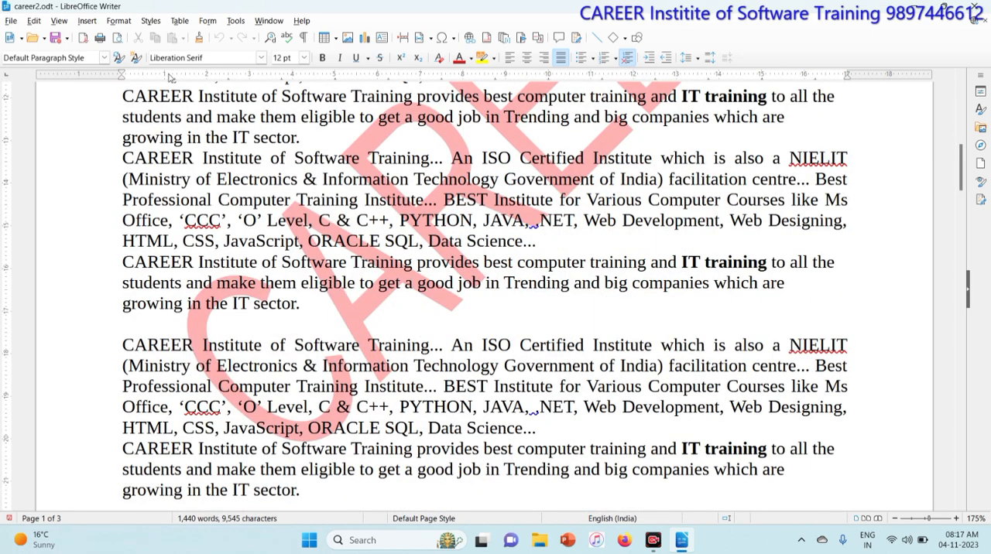
# - Make the CAREER watermark fainter by setting its transparency to 80%
pyautogui.click(118, 20)
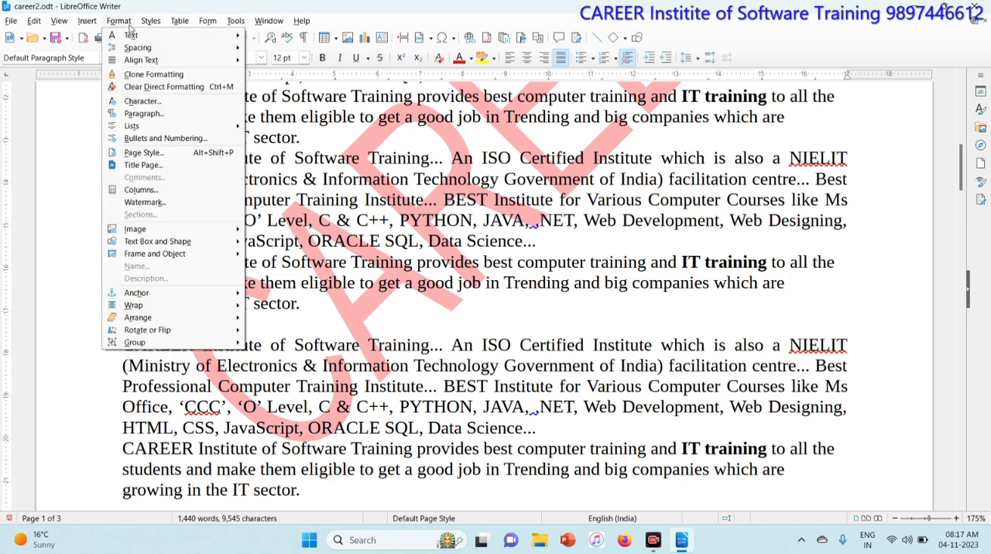
pyautogui.click(145, 202)
pyautogui.doubleClick(462, 267)
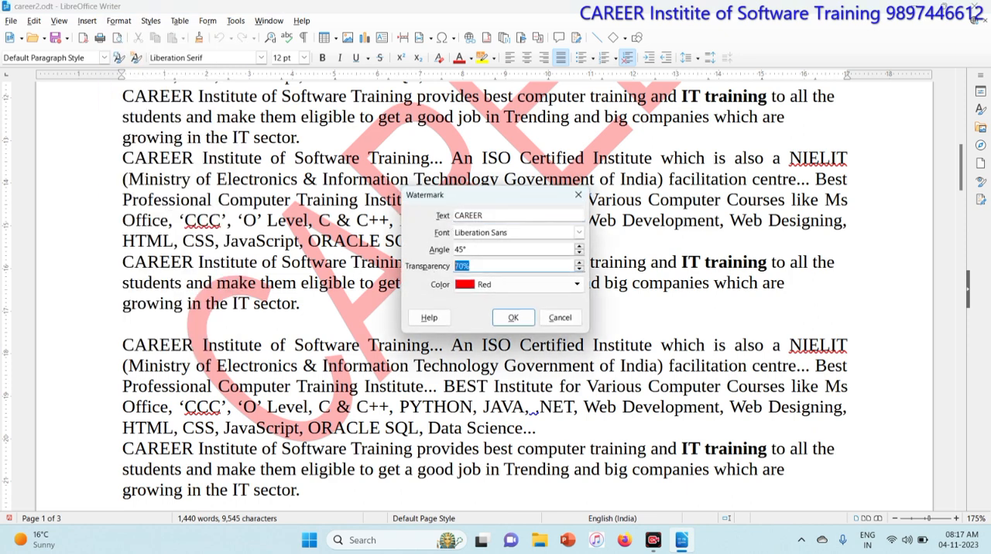
pyautogui.write('80')
pyautogui.click(518, 321)
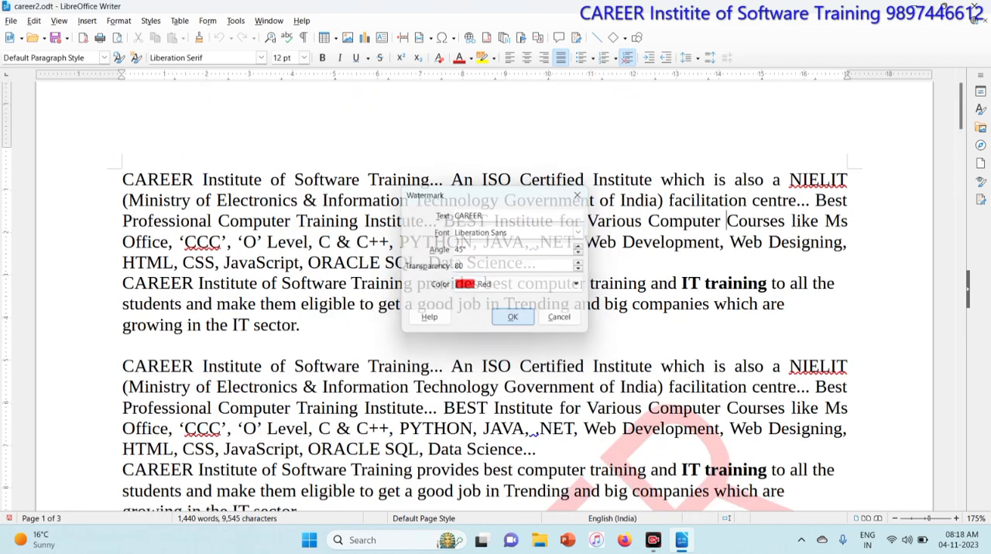
# - Make the CAREER watermark bolder by setting its transparency to 40%
pyautogui.scroll(5, 495, 297)
pyautogui.scroll(3, 496, 297)
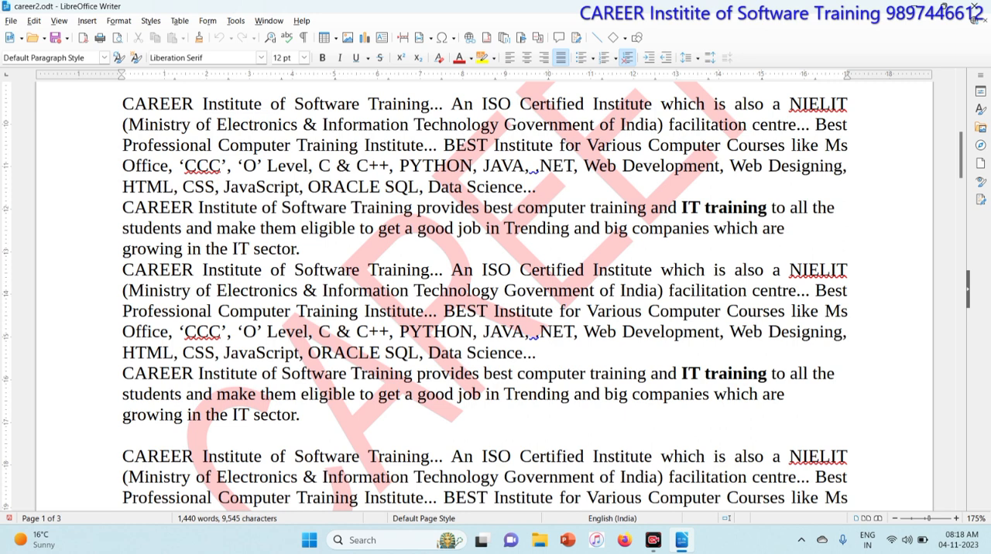
pyautogui.click(115, 23)
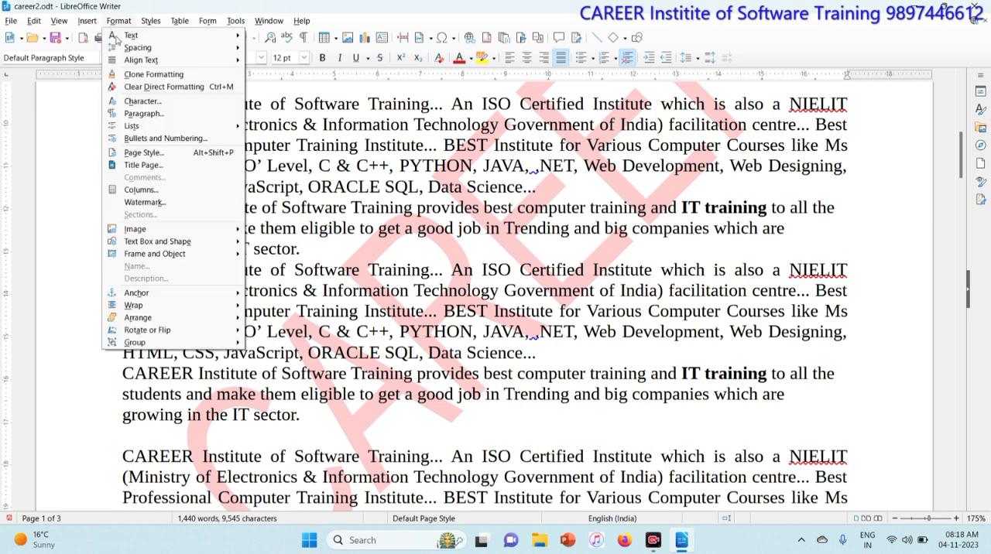
pyautogui.moveTo(176, 231)
pyautogui.click(147, 202)
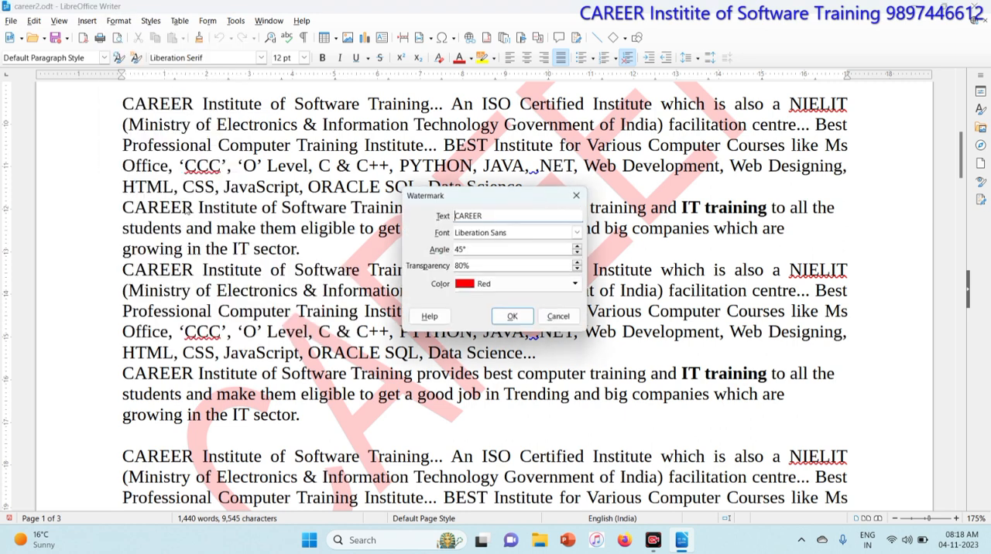
pyautogui.moveTo(474, 266); pyautogui.dragTo(424, 277)
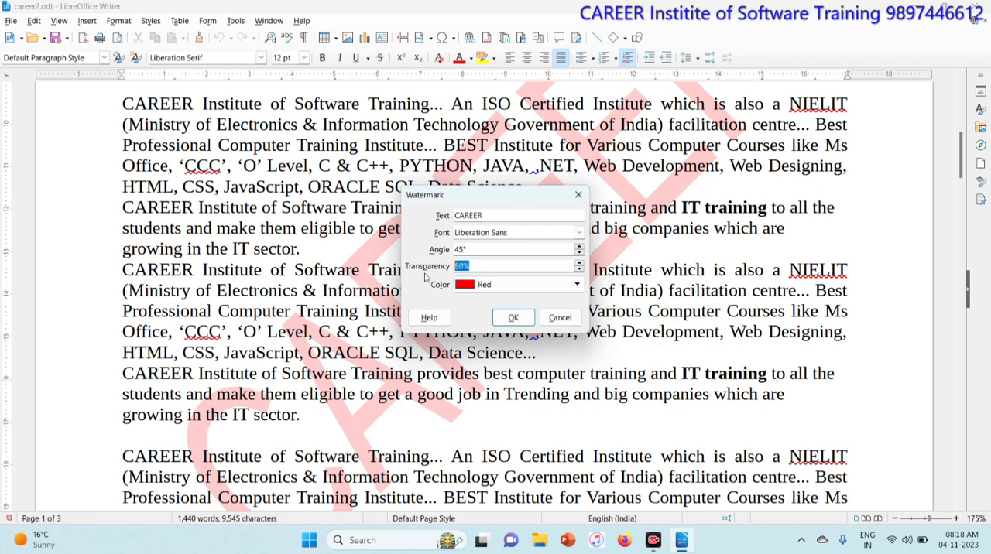
pyautogui.write('40')
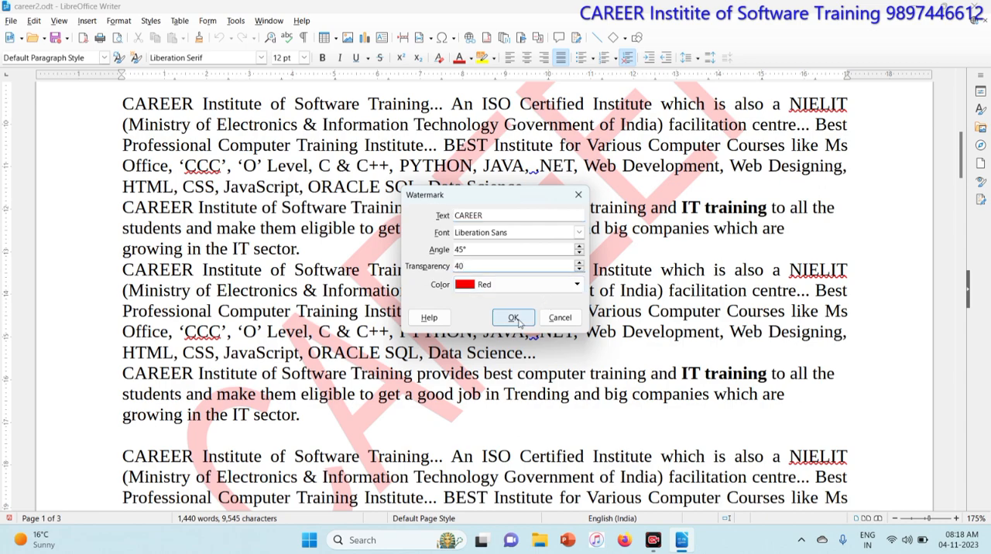
pyautogui.click(513, 318)
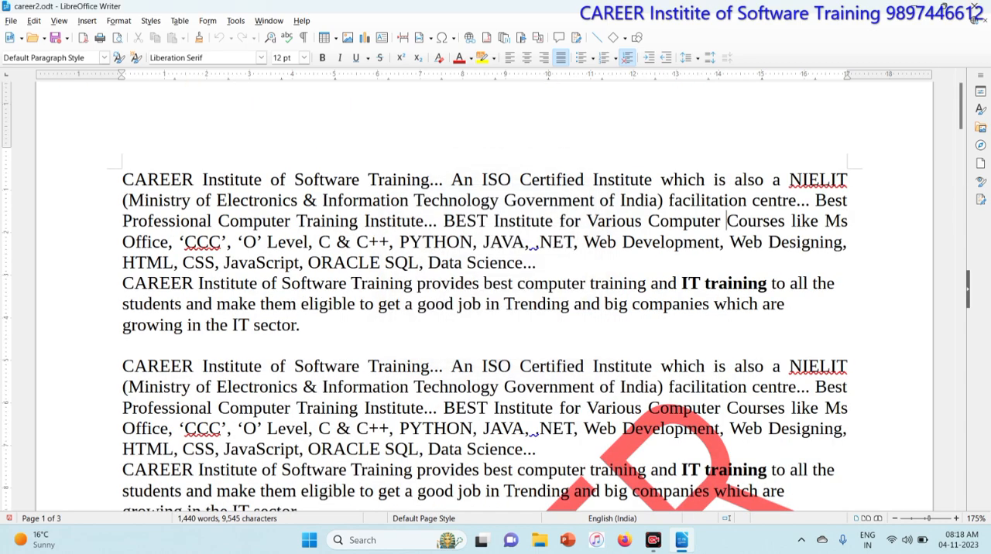
# - Remove the watermark from the document by clearing its CAREER text
pyautogui.scroll(-5, 495, 294)
pyautogui.scroll(-1, 495, 294)
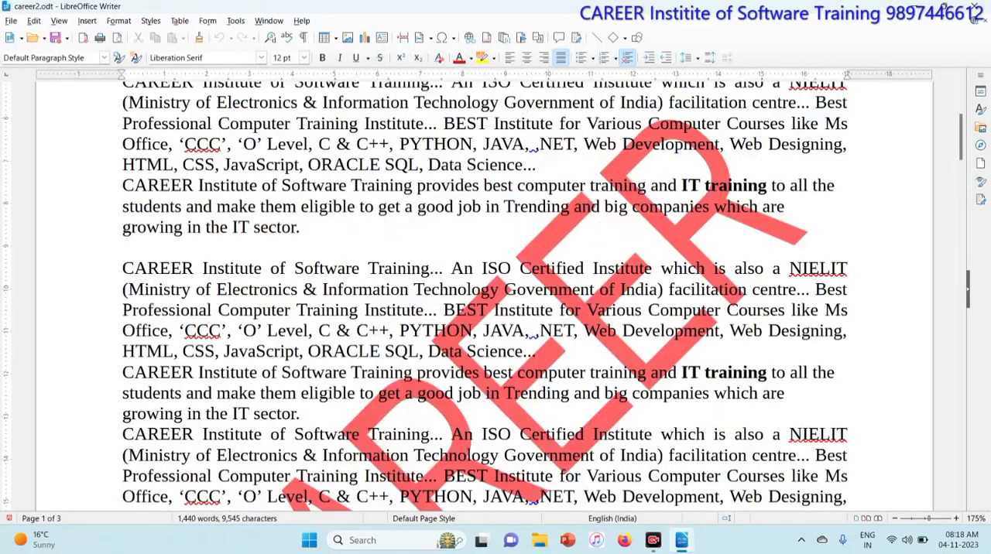
pyautogui.click(118, 21)
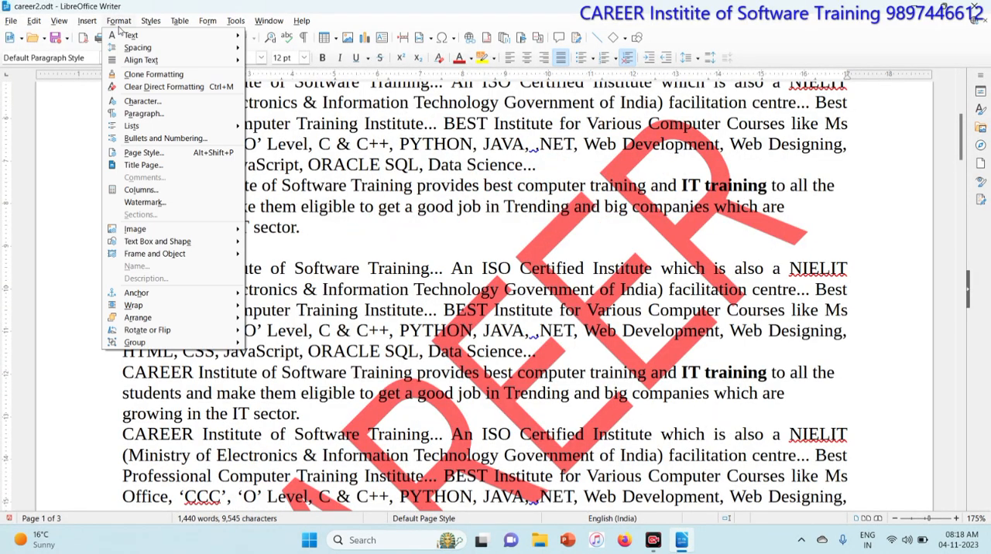
pyautogui.click(166, 201)
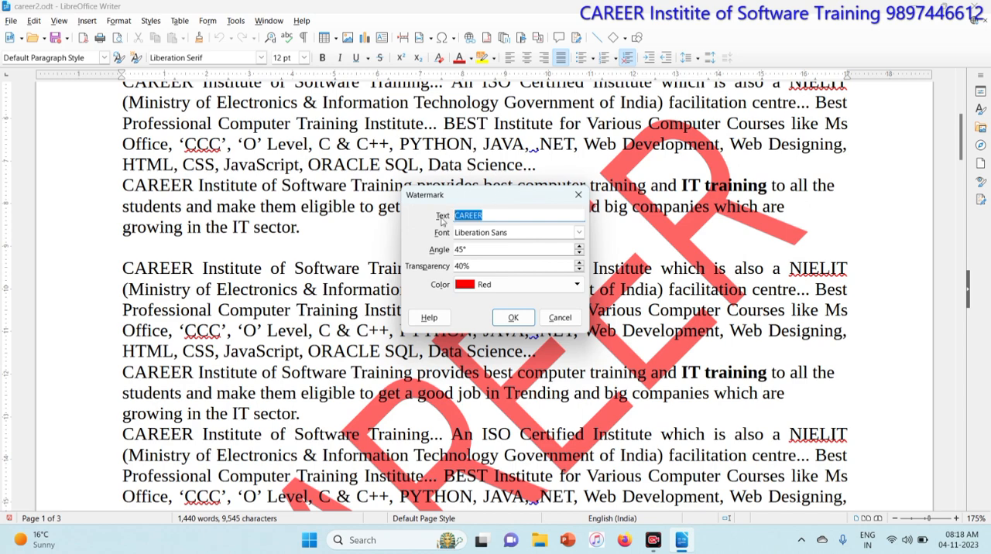
pyautogui.press('BackSpace')
pyautogui.click(512, 316)
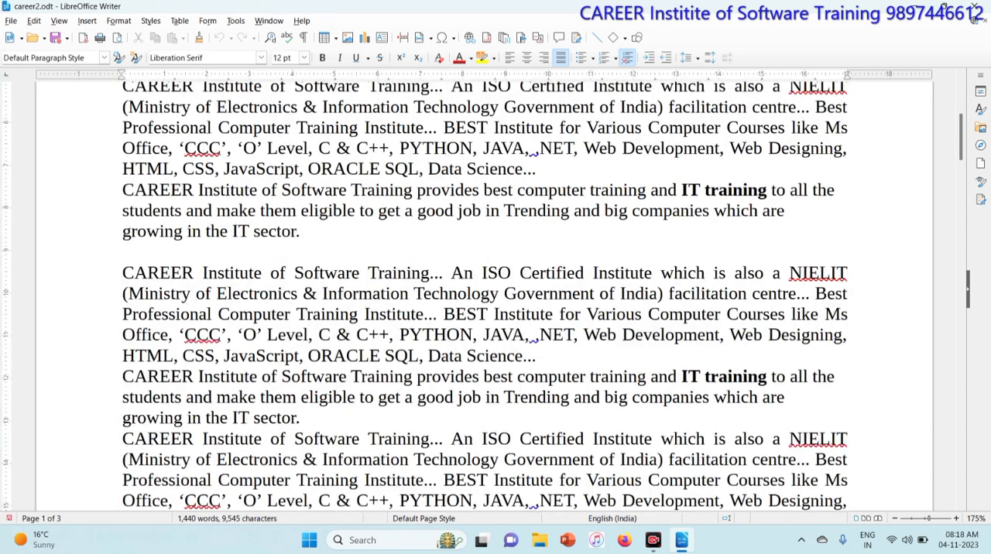
pyautogui.scroll(4, 495, 295)
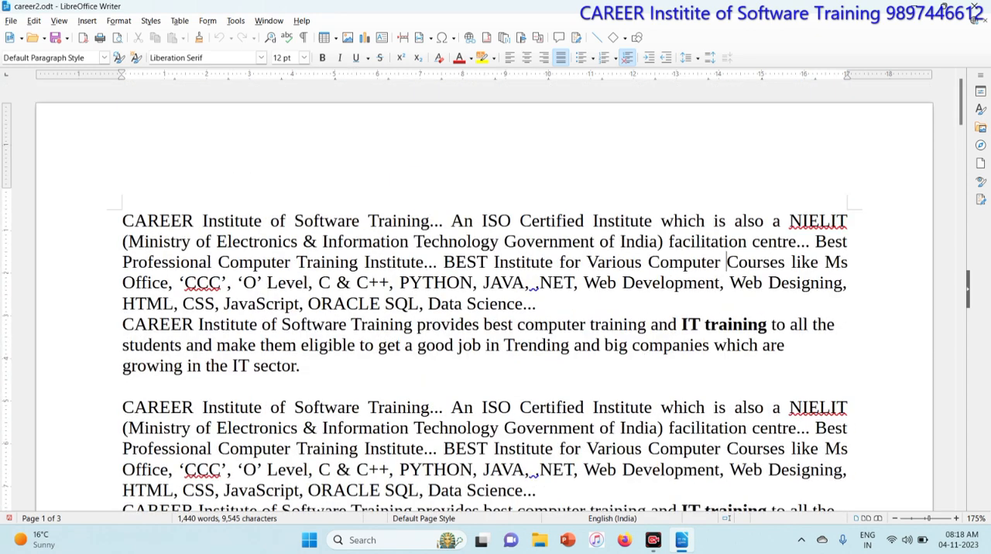
pyautogui.click(120, 23)
pyautogui.moveTo(172, 230)
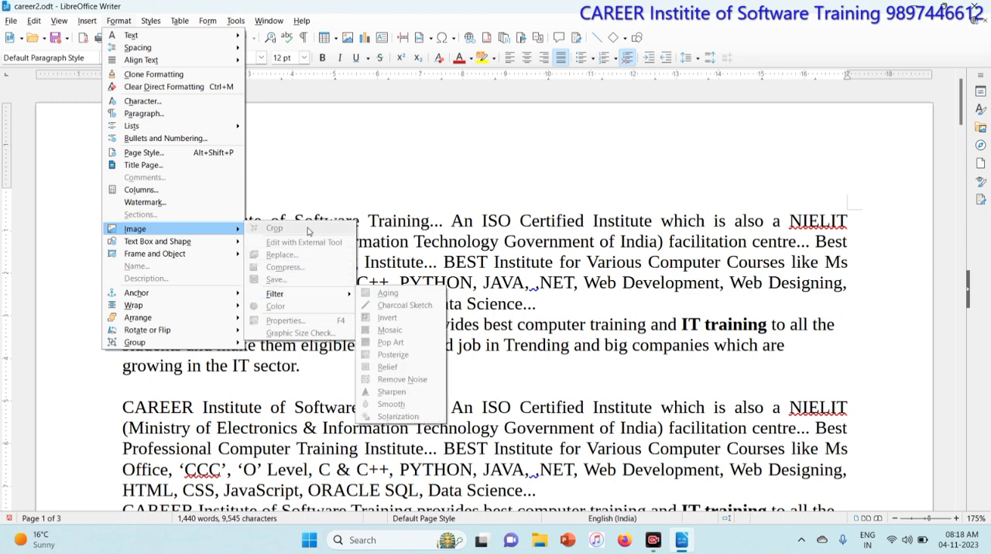
pyautogui.click(481, 285)
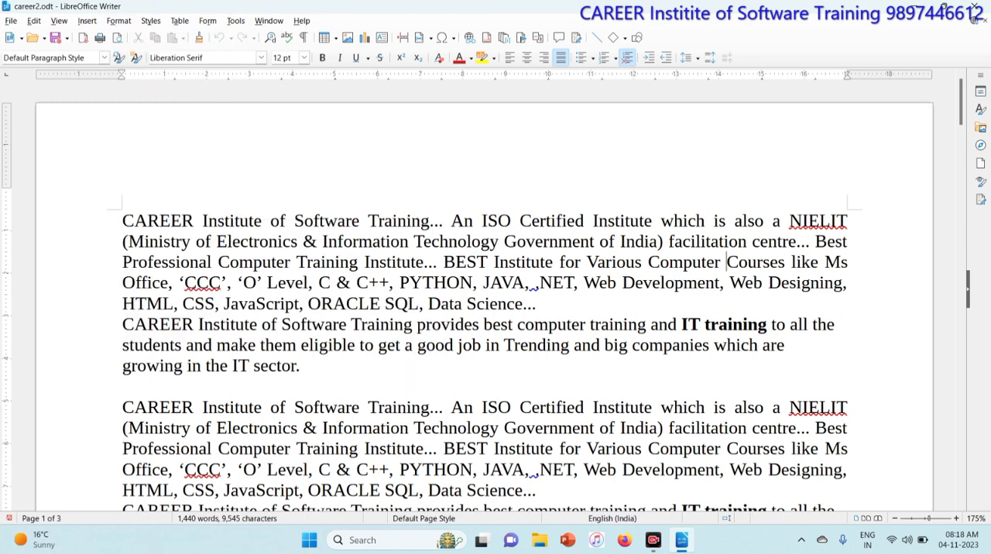
# - Create a new blank text document and insert the picture "WhatsApp Image 2023-11-03 at 10.09.36 PM" from Documents
pyautogui.hotkey('ctrl', 'n')
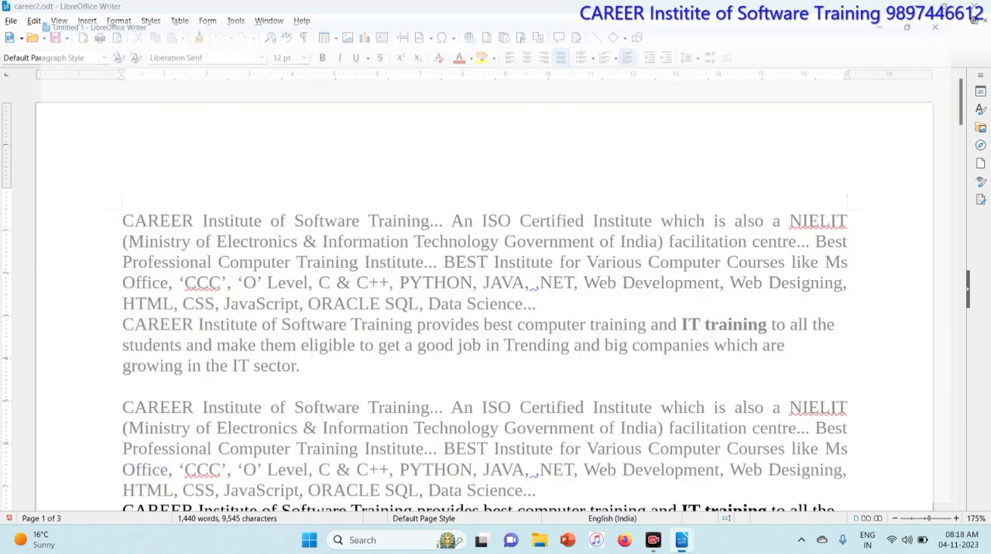
pyautogui.click(87, 20)
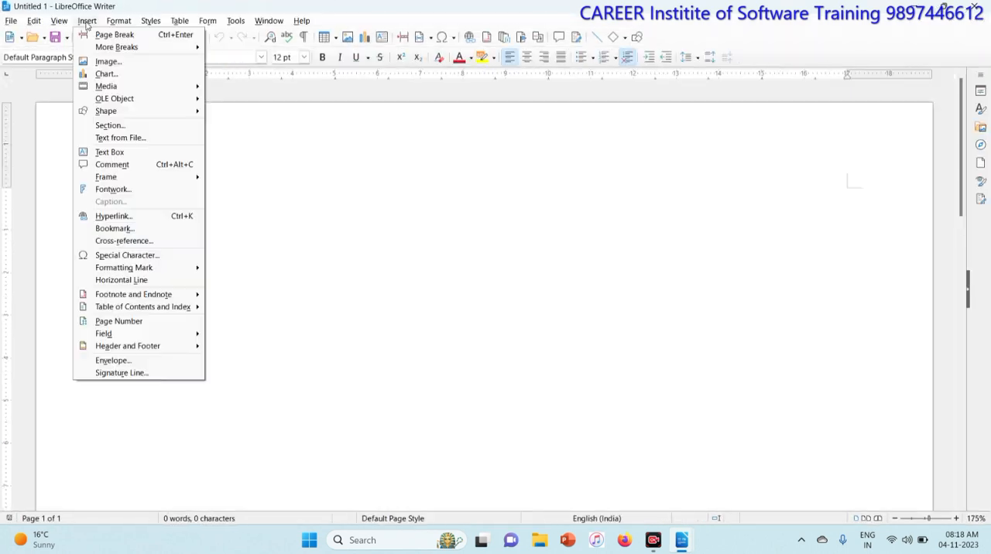
pyautogui.click(108, 61)
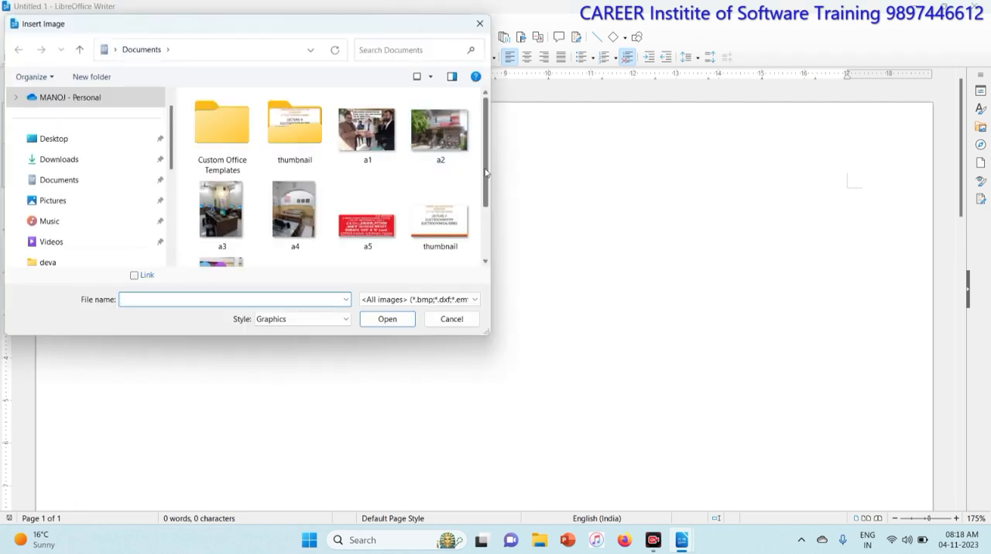
pyautogui.scroll(-2, 482, 222)
pyautogui.click(222, 207)
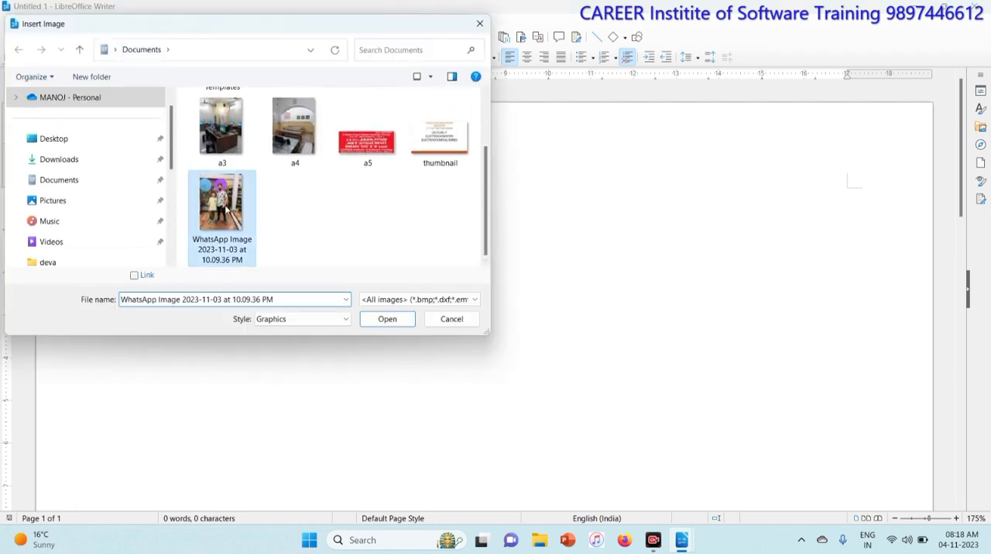
pyautogui.click(387, 318)
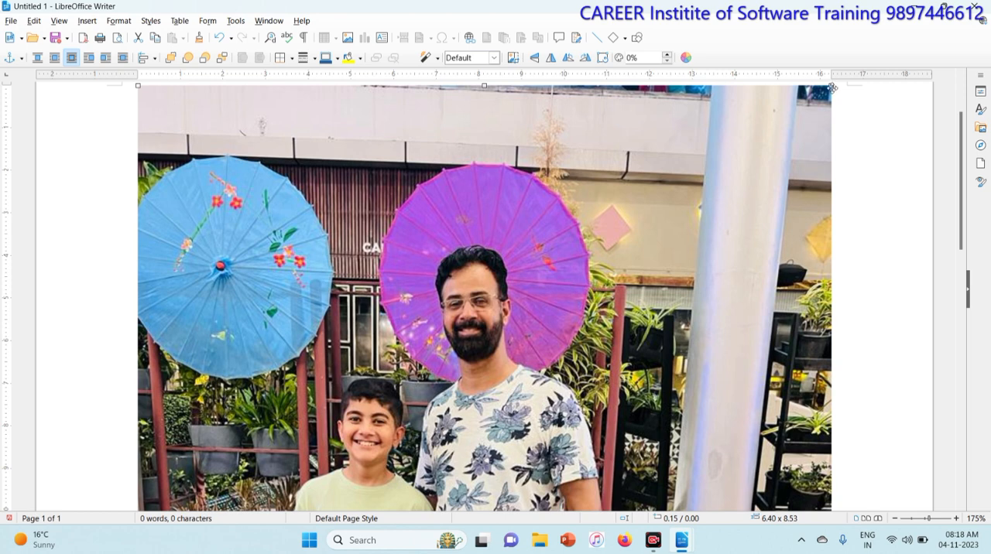
# - Shrink the inserted picture proportionally to about 2.55 x 3.40
pyautogui.moveTo(830, 87); pyautogui.dragTo(550, 458)
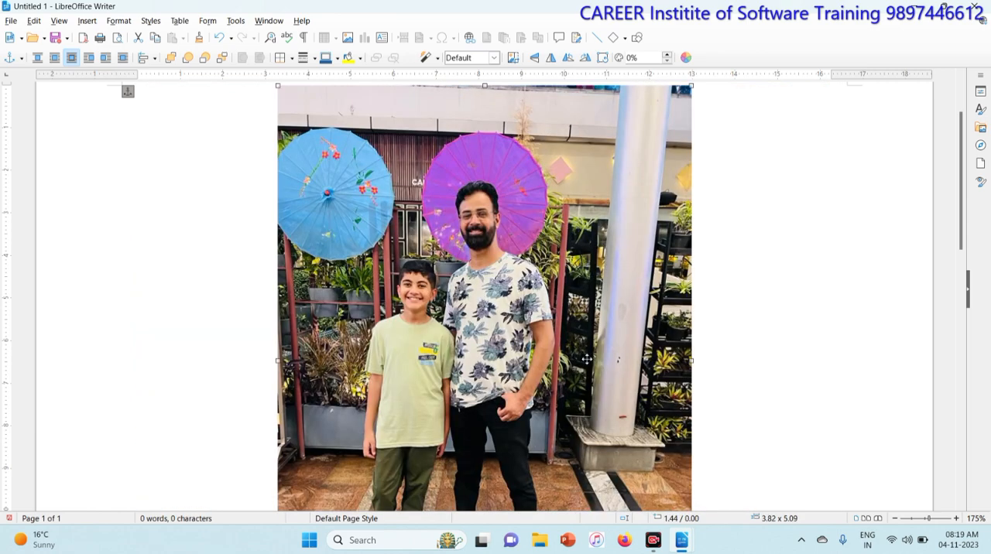
pyautogui.moveTo(691, 87); pyautogui.dragTo(557, 271)
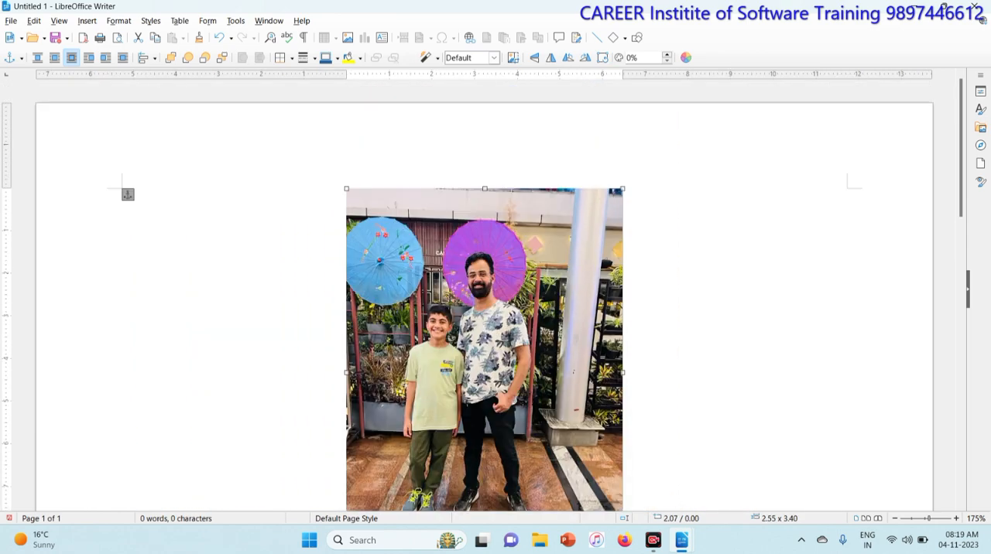
pyautogui.scroll(-3, 485, 310)
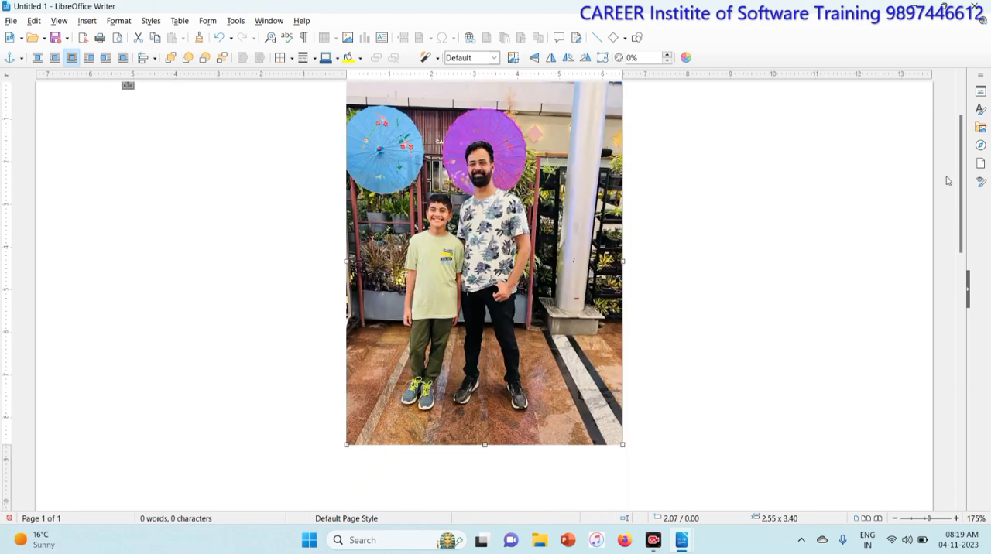
pyautogui.scroll(1, 485, 294)
# - Crop the picture's top, right and left edges around the two people, to about 1.50 x 2.89
pyautogui.click(118, 22)
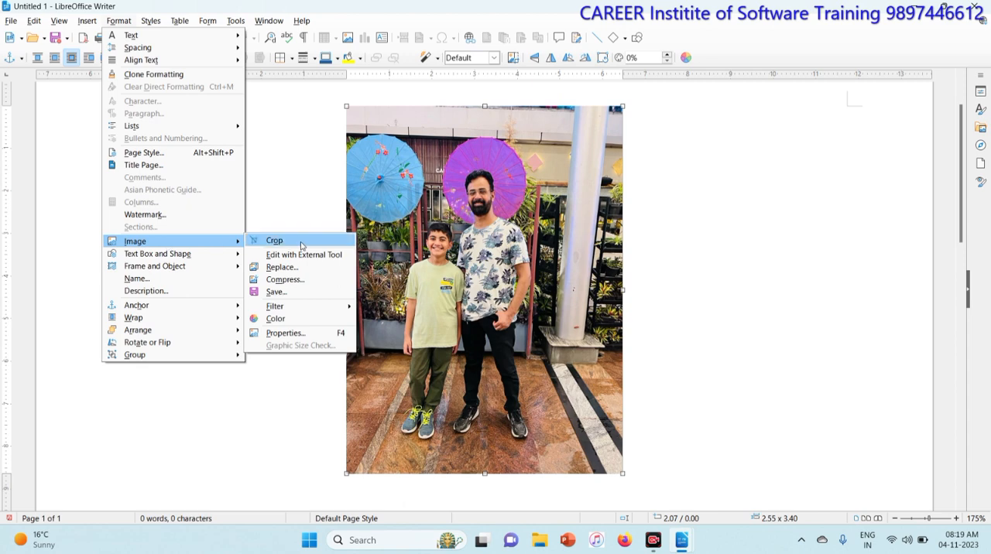
pyautogui.click(301, 245)
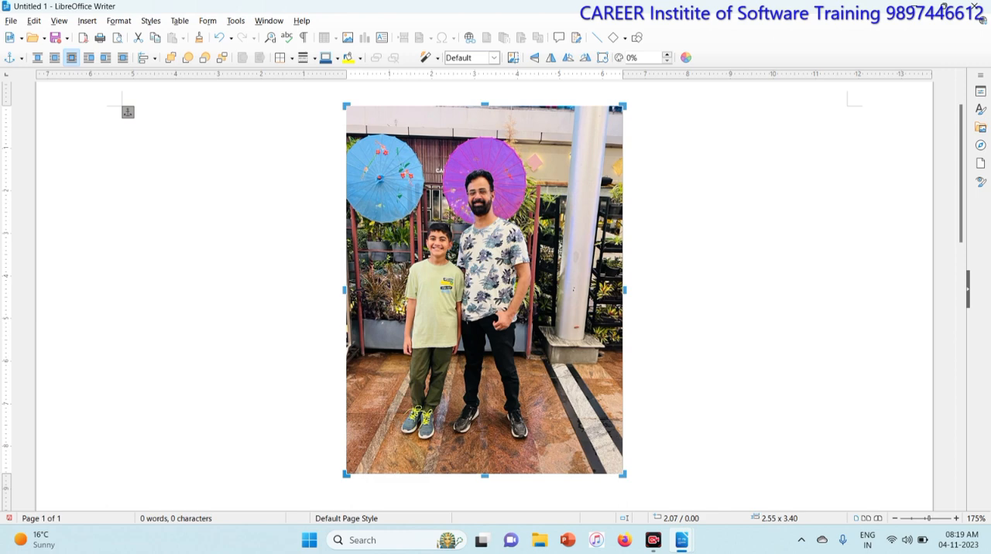
pyautogui.moveTo(484, 105); pyautogui.dragTo(484, 161)
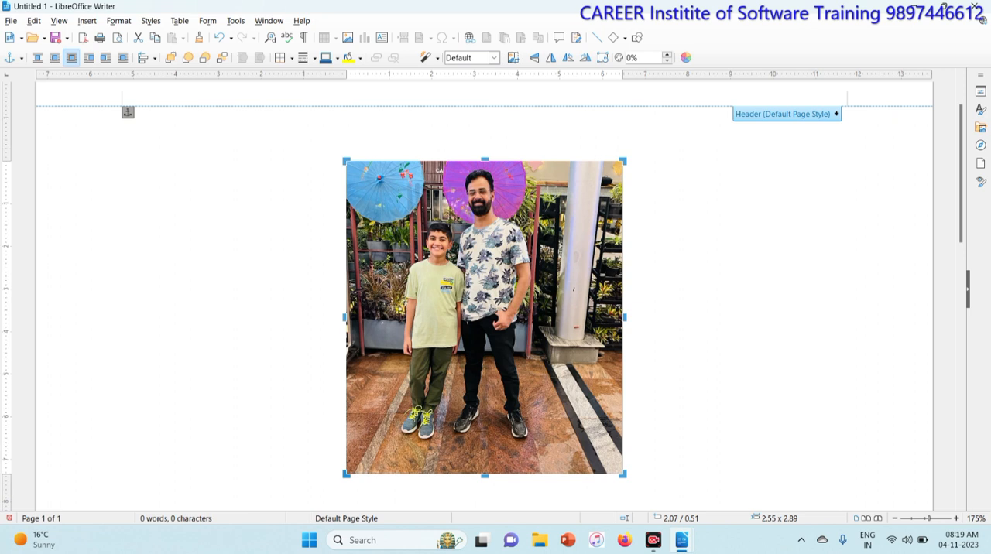
pyautogui.moveTo(623, 316); pyautogui.dragTo(548, 328)
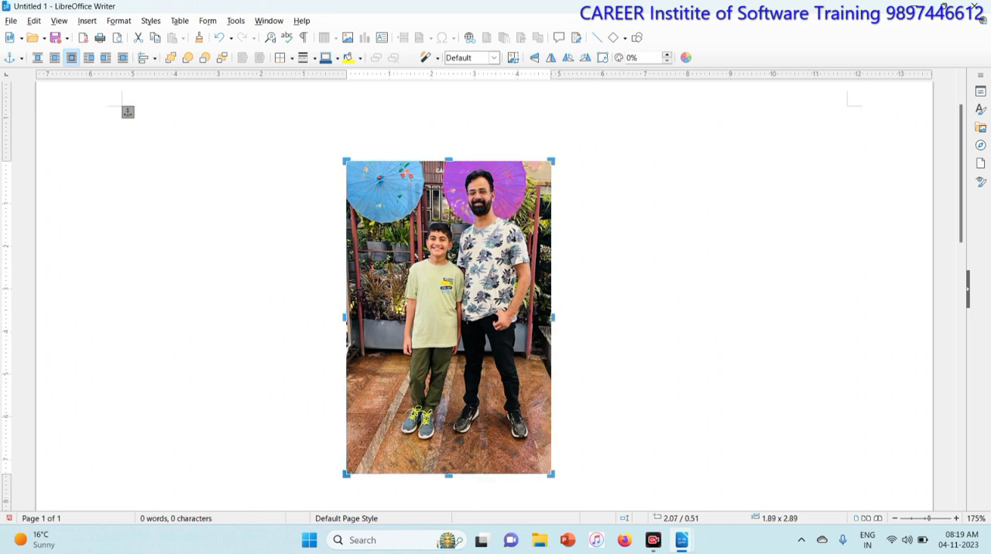
pyautogui.moveTo(345, 316); pyautogui.dragTo(387, 316)
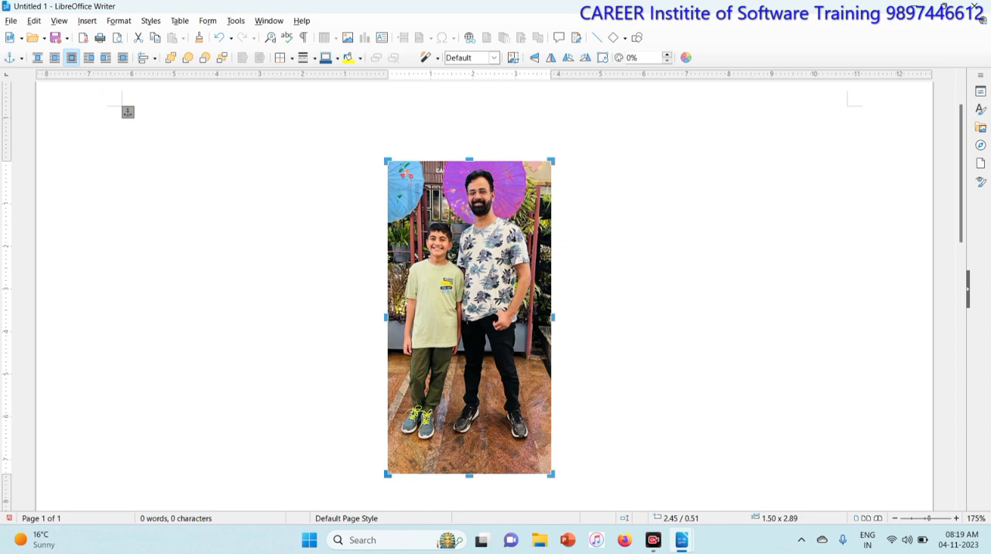
# - Undo all three crops on the picture
pyautogui.hotkey('ctrl', 'z')
pyautogui.hotkey('ctrl', 'z')
pyautogui.hotkey('ctrl', 'z')
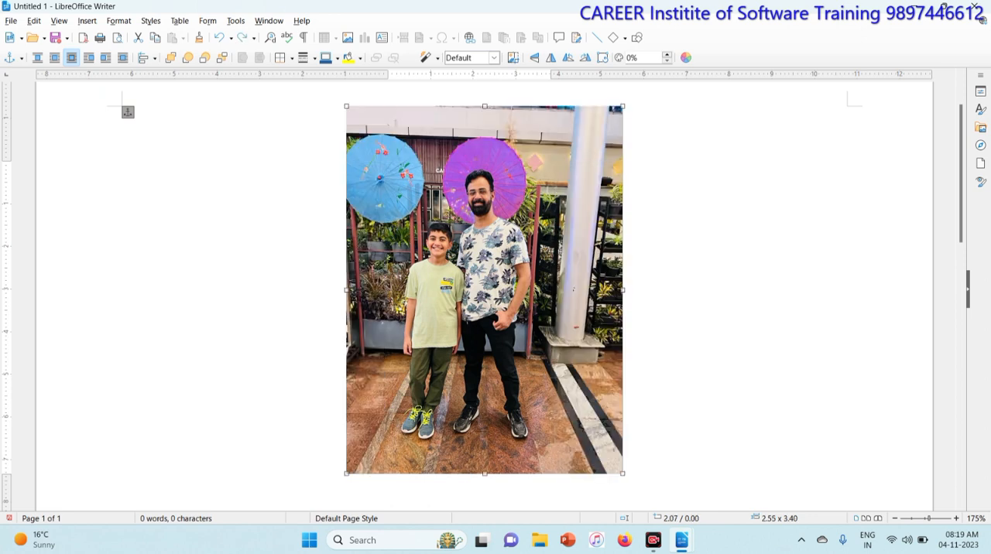
# - Apply the Invert image filter to the picture
pyautogui.click(126, 22)
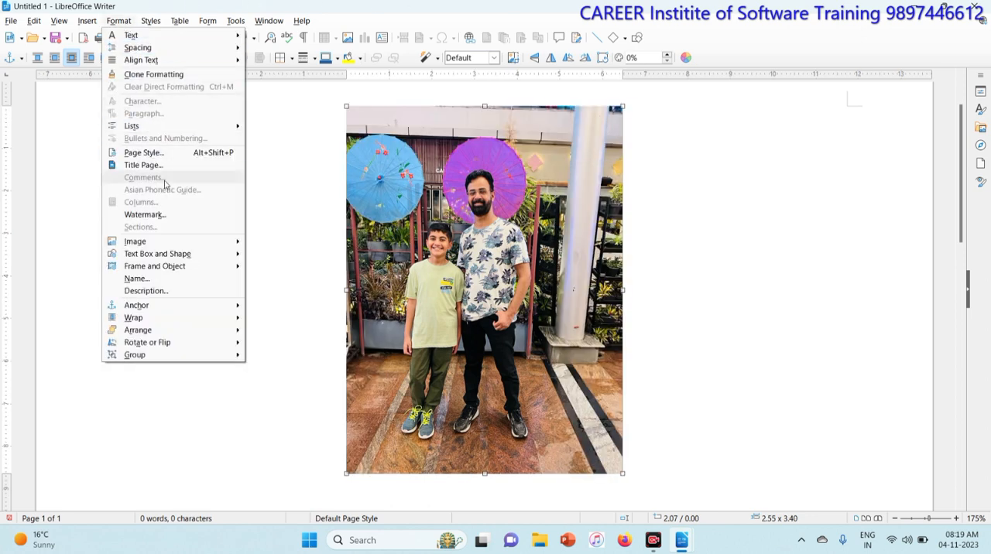
pyautogui.moveTo(191, 246)
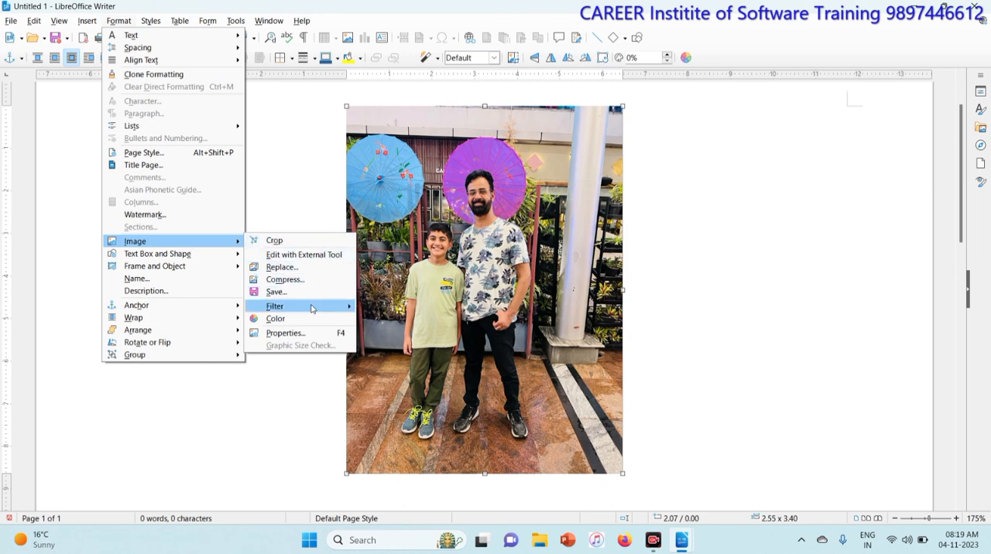
pyautogui.moveTo(311, 308)
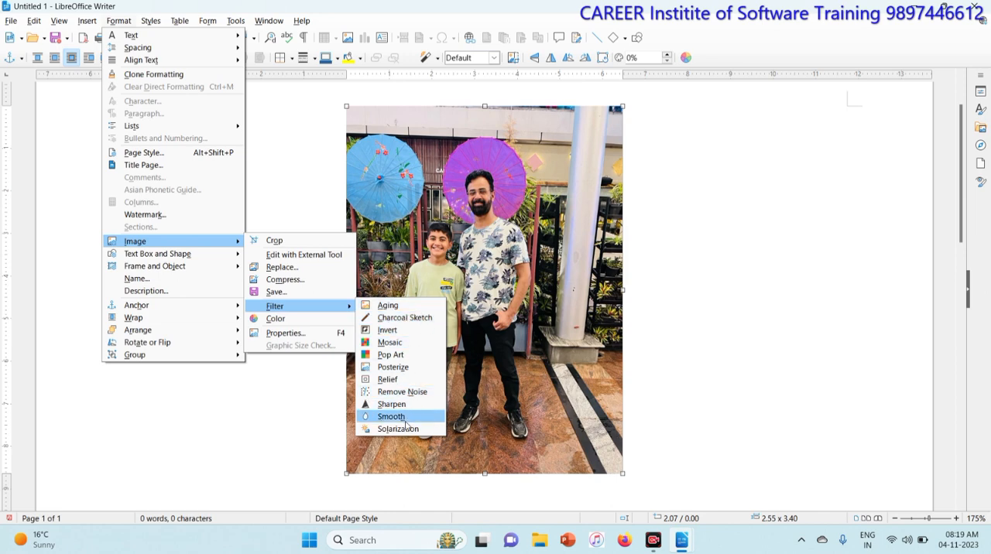
pyautogui.click(391, 330)
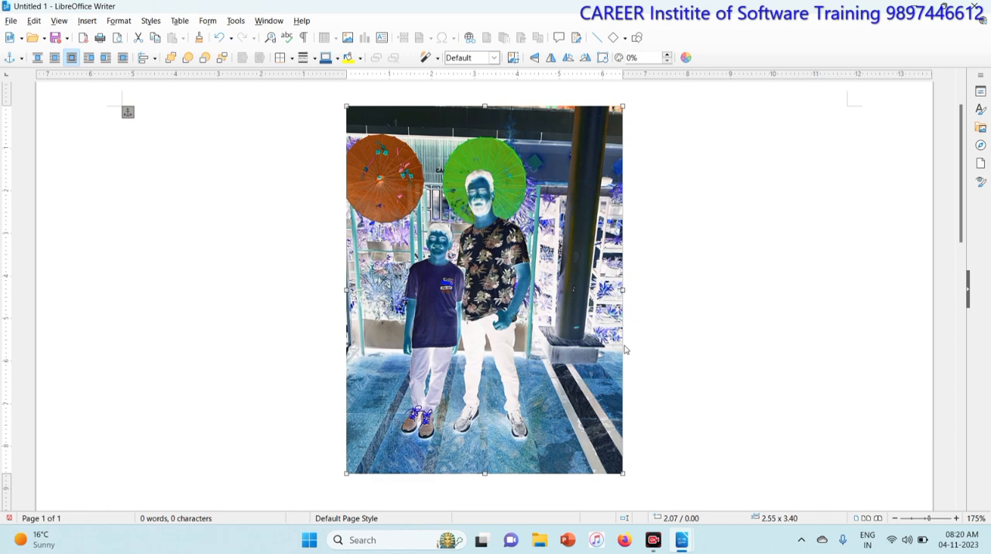
# - Apply the Invert filter a second time to restore the picture's original colours
pyautogui.click(120, 23)
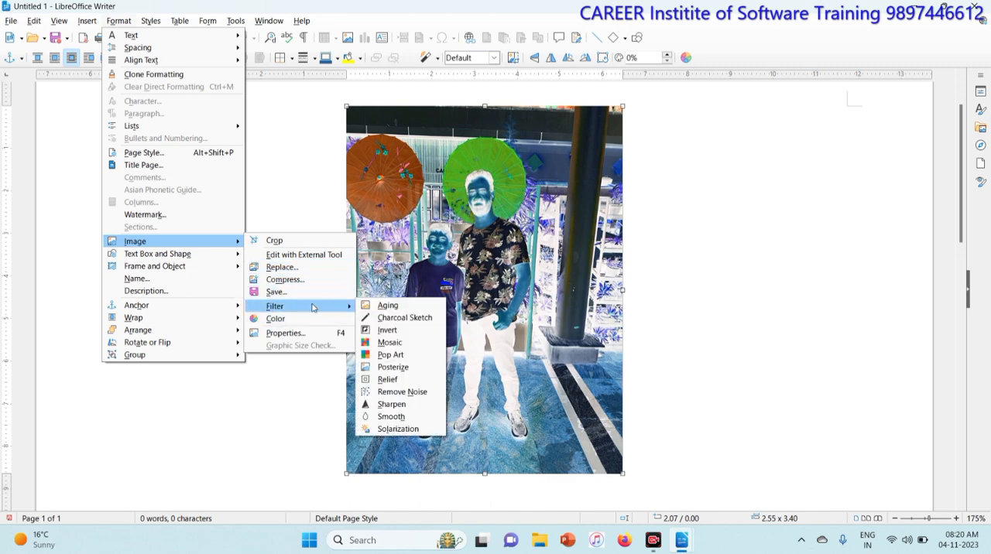
pyautogui.click(391, 329)
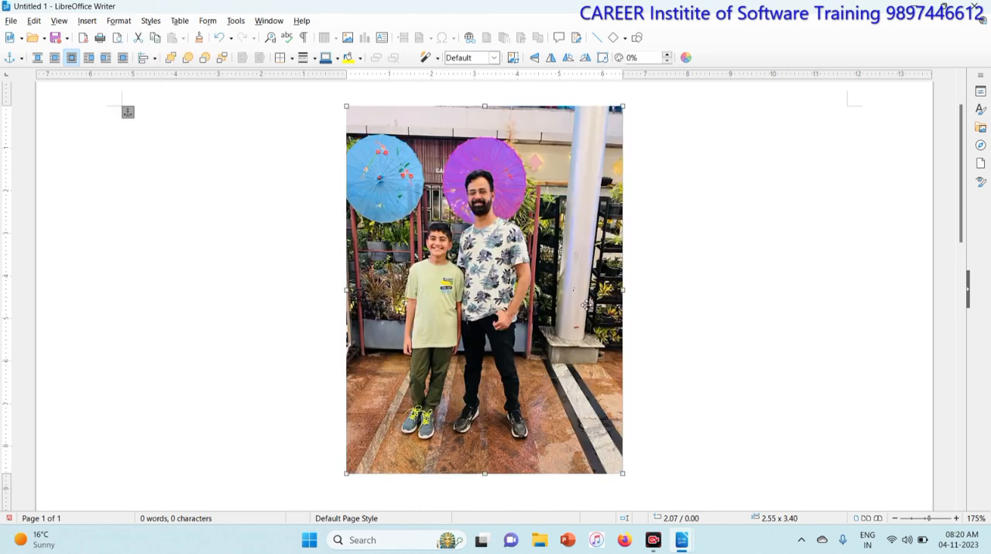
# - Apply the Mosaic filter to the picture with a width and height of 10 pixels
pyautogui.click(133, 23)
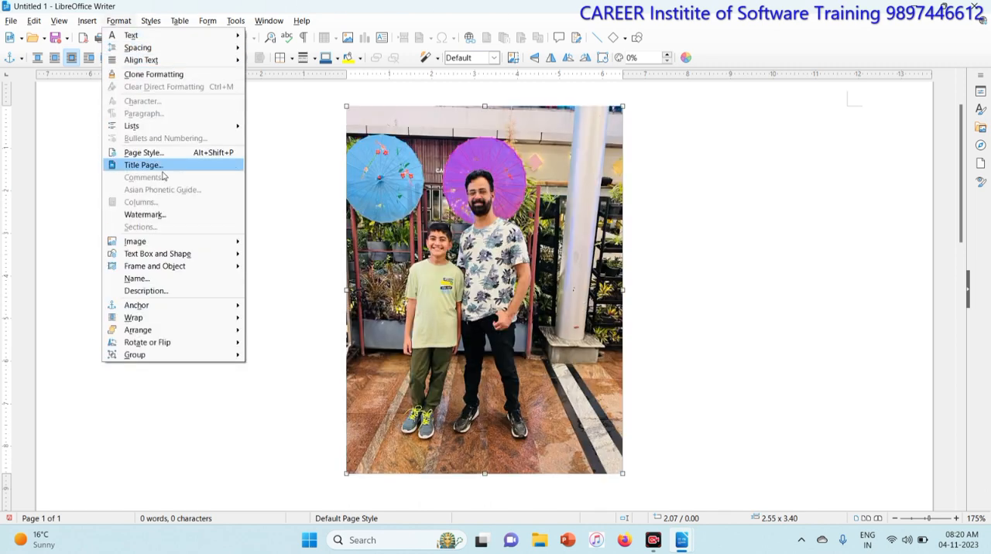
pyautogui.moveTo(191, 246)
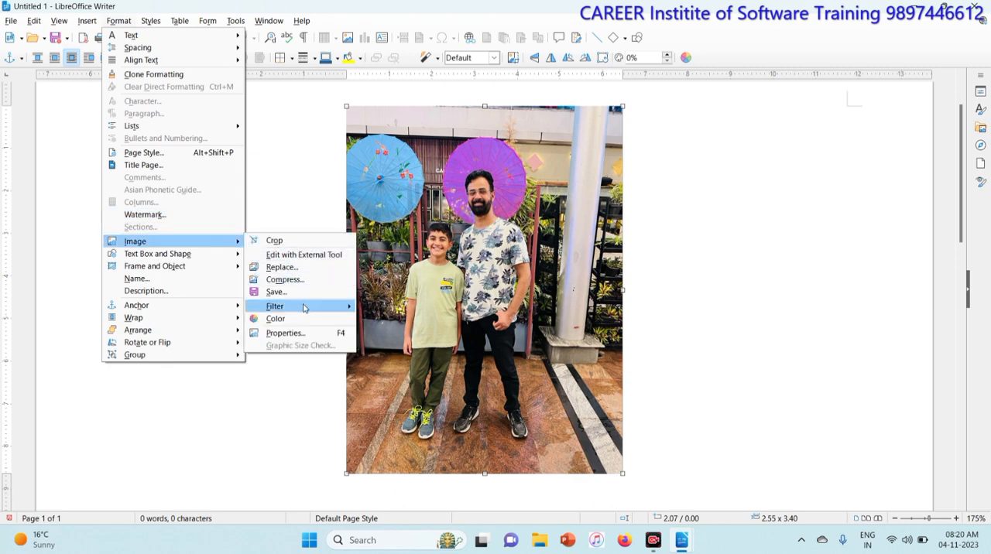
pyautogui.moveTo(304, 308)
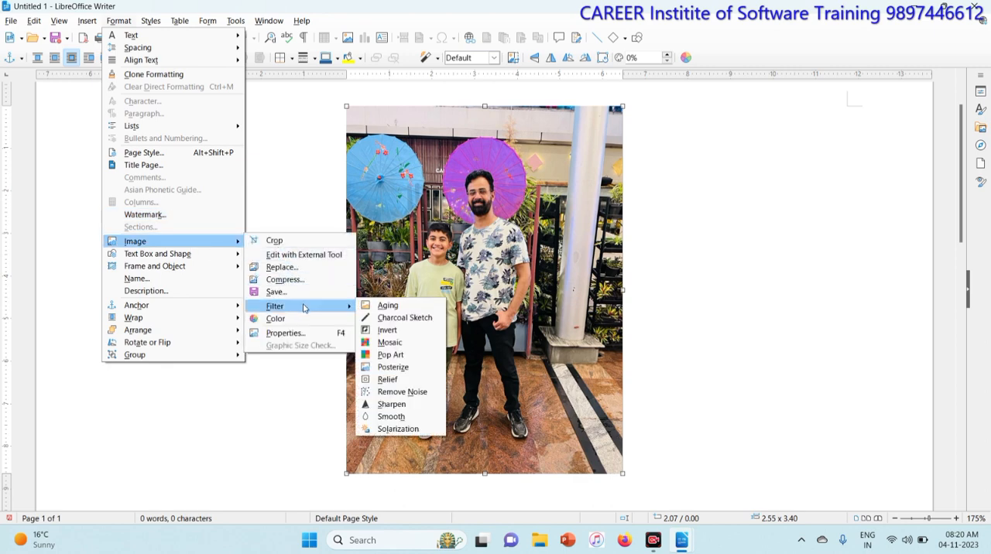
pyautogui.click(411, 346)
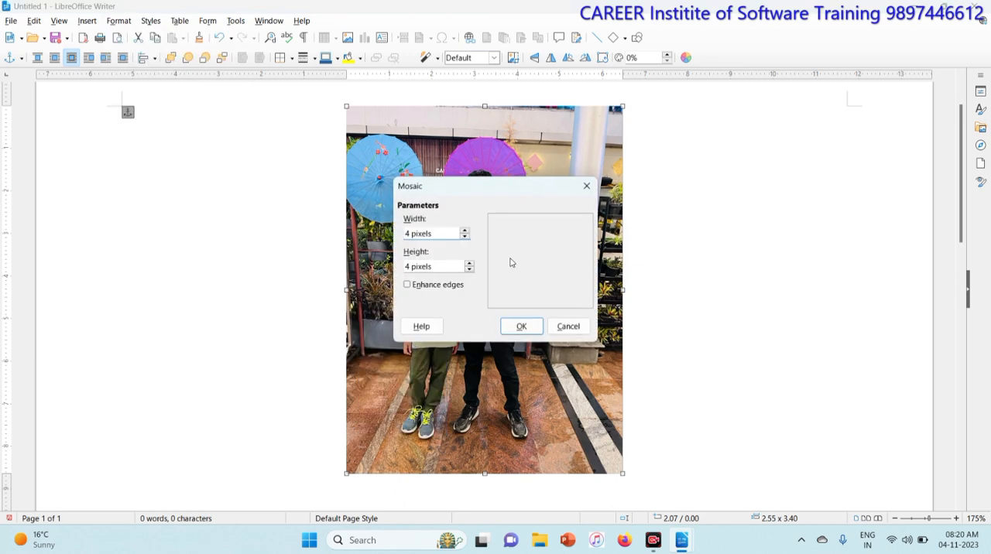
pyautogui.moveTo(475, 190); pyautogui.dragTo(703, 158)
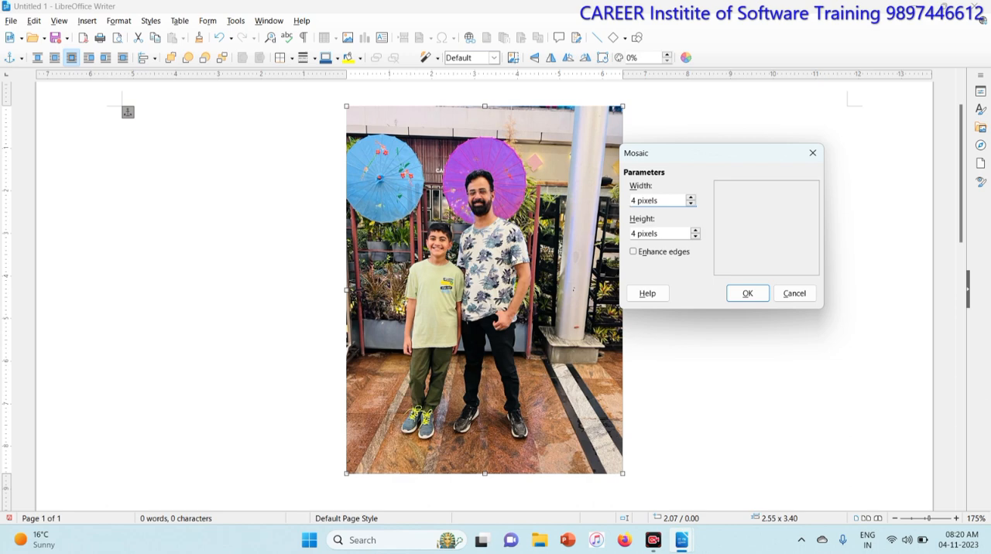
pyautogui.click(631, 200)
pyautogui.moveTo(658, 200); pyautogui.dragTo(611, 200)
pyautogui.write('10')
pyautogui.moveTo(672, 233); pyautogui.dragTo(571, 236)
pyautogui.write('10')
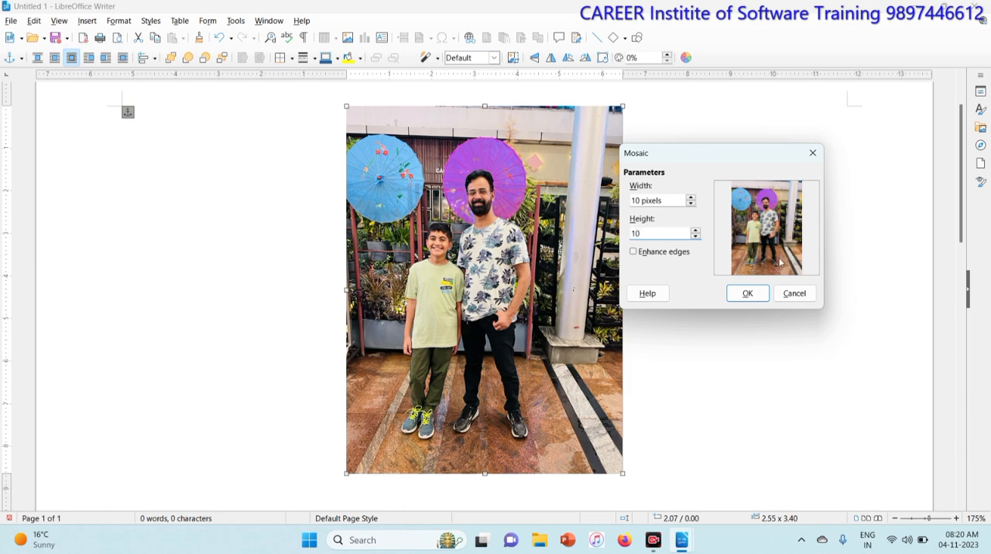
pyautogui.click(756, 298)
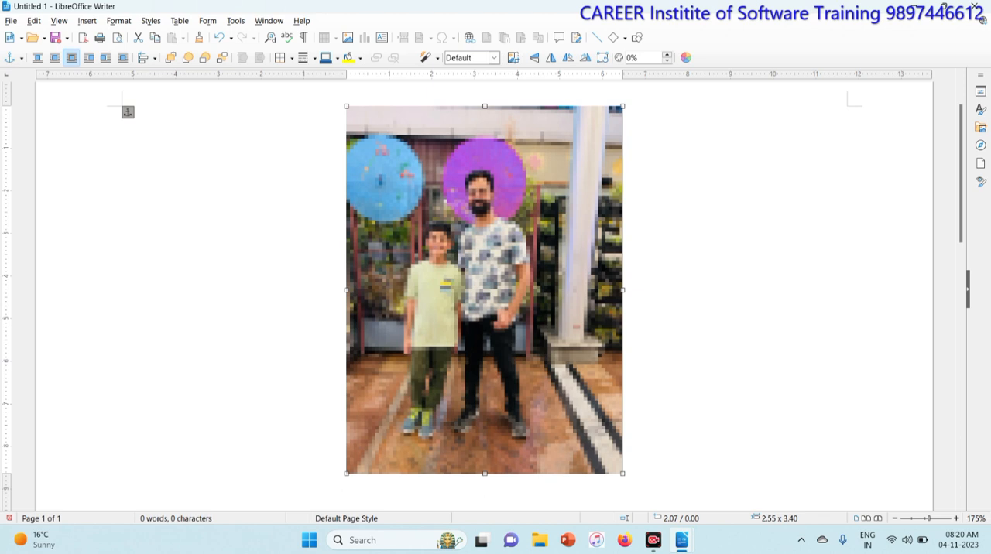
# - Undo the Mosaic filter on the picture
pyautogui.click(119, 21)
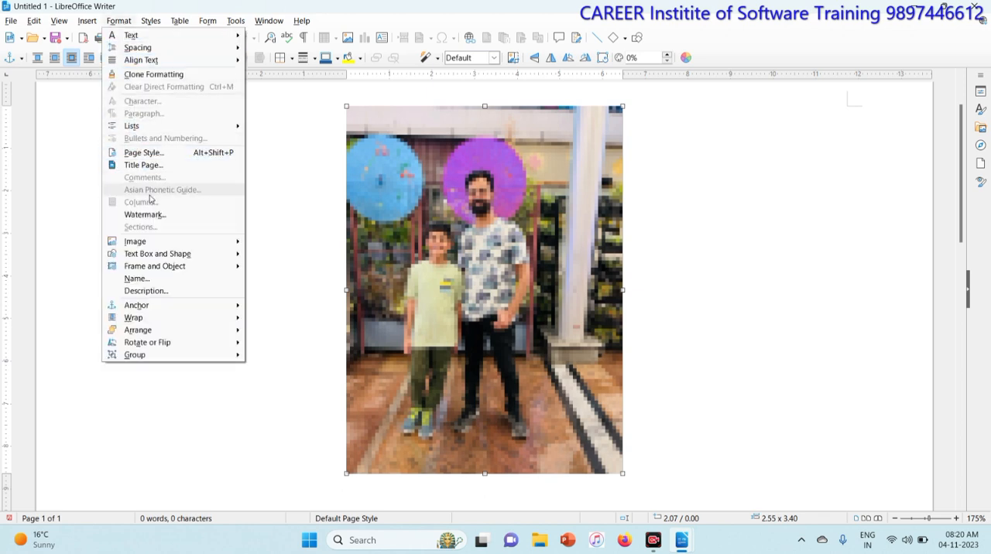
pyautogui.click(270, 228)
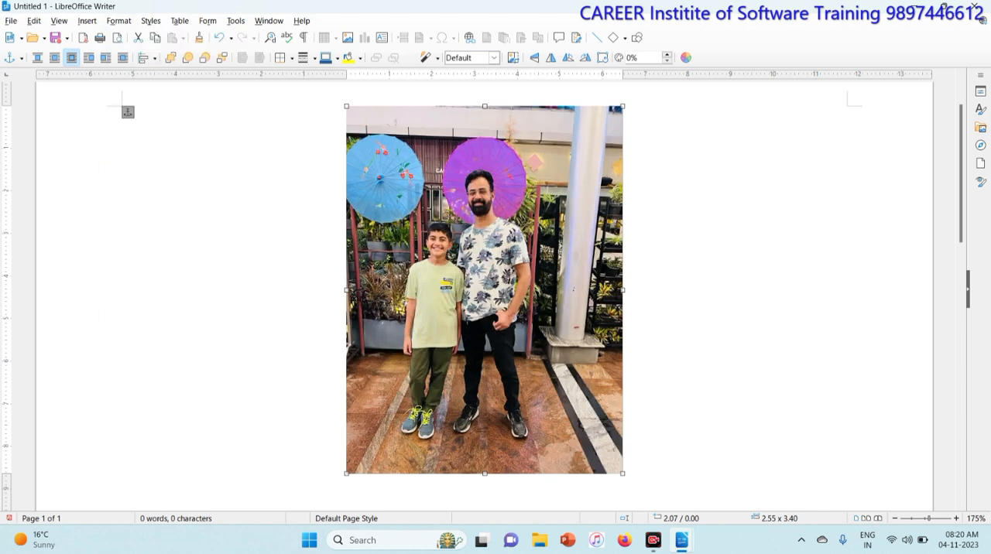
# - Open the picture's Color adjustments and set the red value to 20%
pyautogui.click(117, 23)
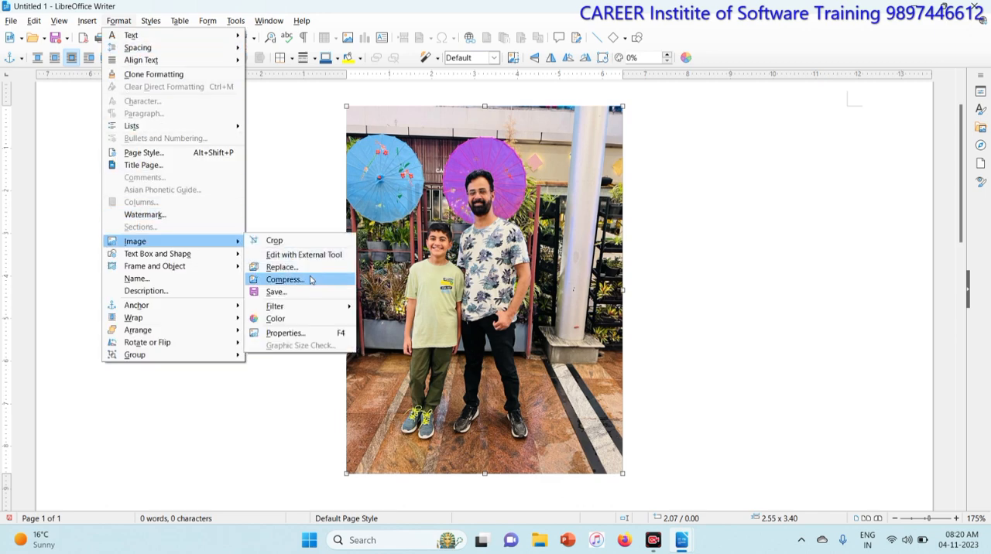
pyautogui.moveTo(306, 306)
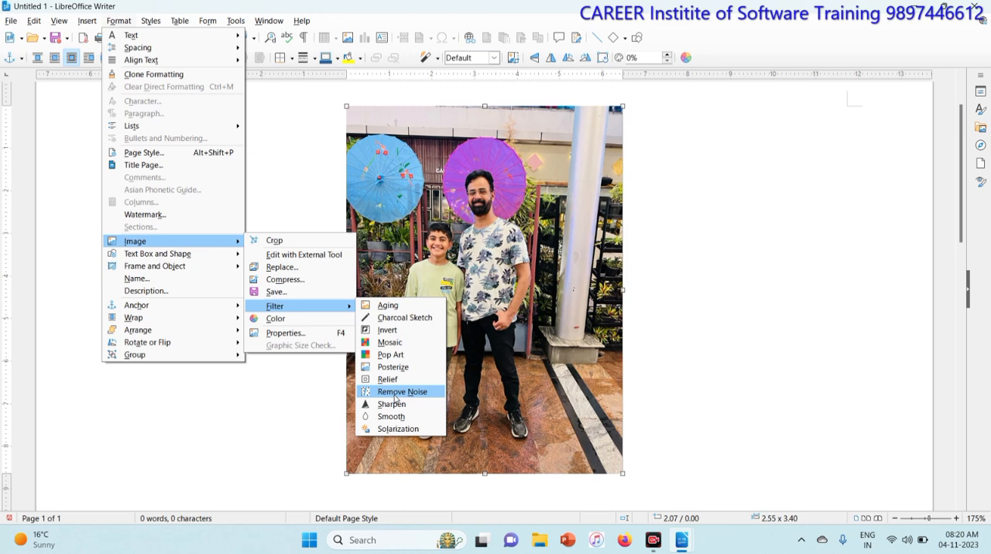
pyautogui.click(291, 320)
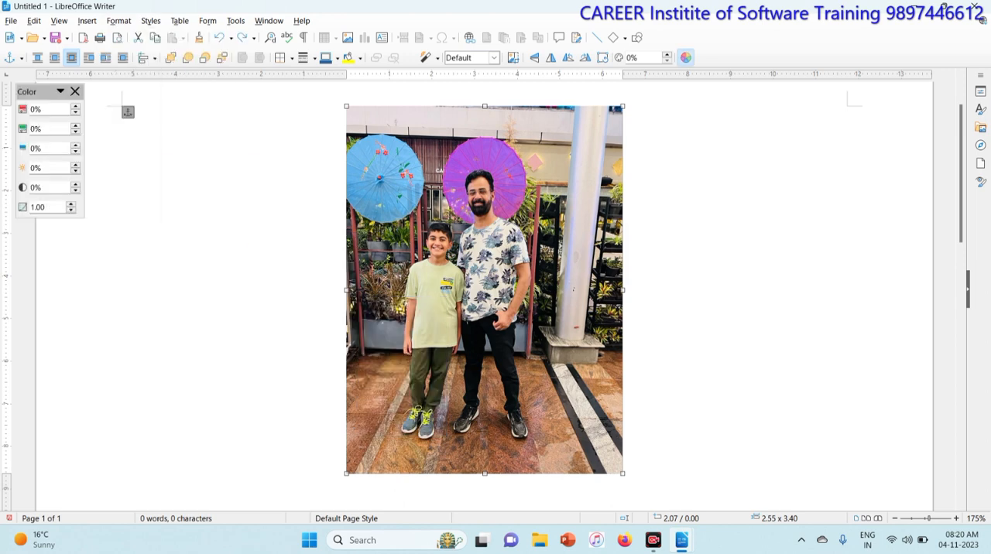
pyautogui.moveTo(43, 89); pyautogui.dragTo(99, 98)
pyautogui.click(89, 117)
pyautogui.write('2')
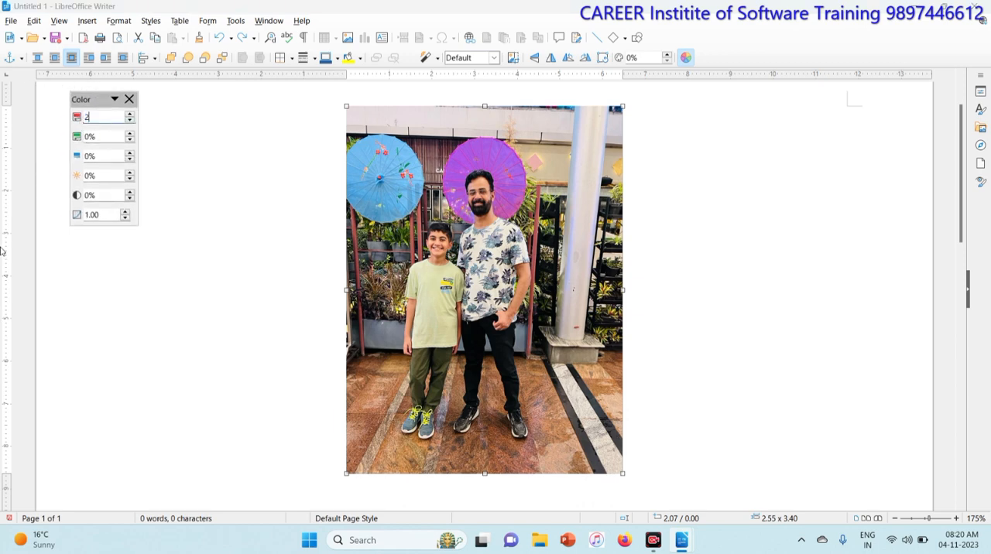
pyautogui.write('0')
pyautogui.press('Return')
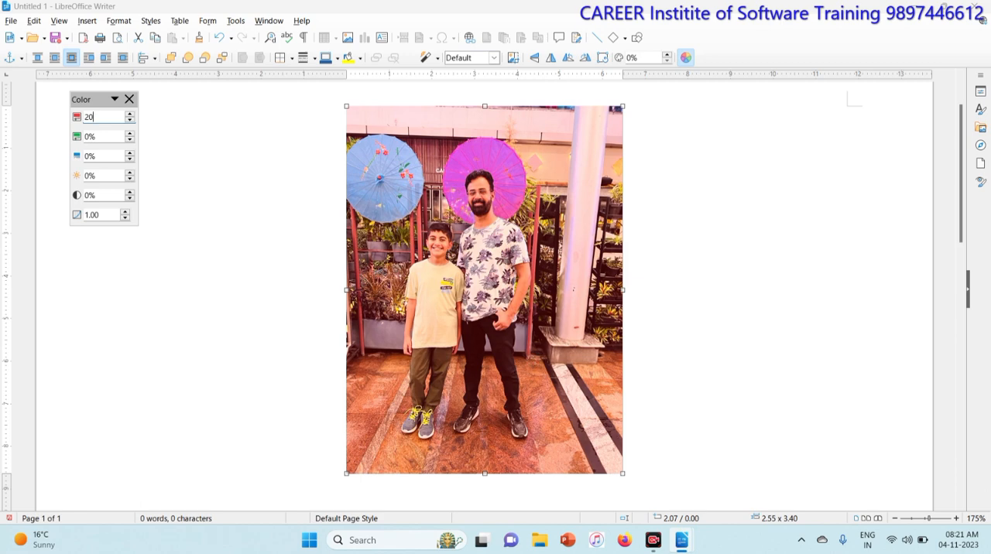
# - Reset the picture's red value to 0%
pyautogui.doubleClick(89, 117)
pyautogui.write('0')
pyautogui.press('Return')
# - Try a green value of 20% on the picture and reset it to 0%
pyautogui.click(81, 137)
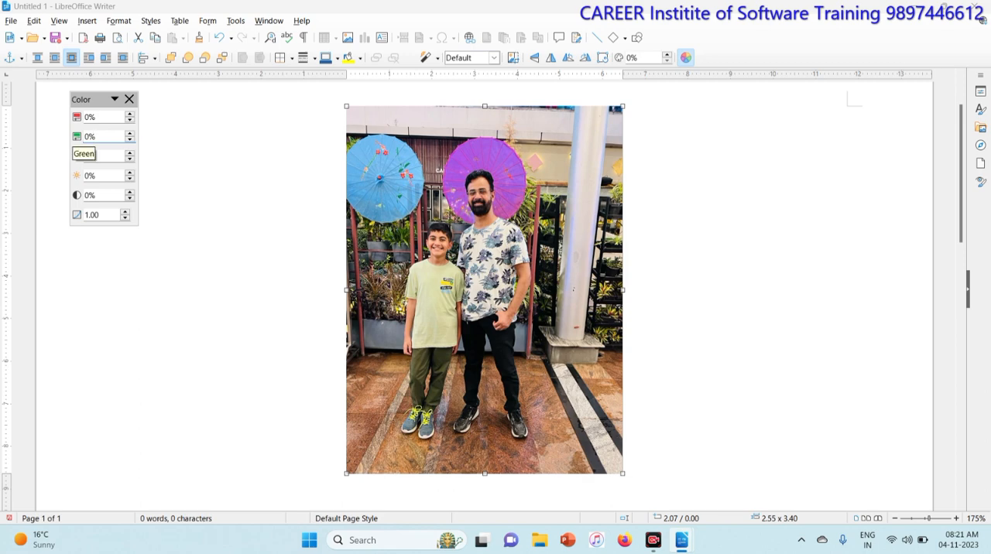
pyautogui.doubleClick(90, 137)
pyautogui.write('20')
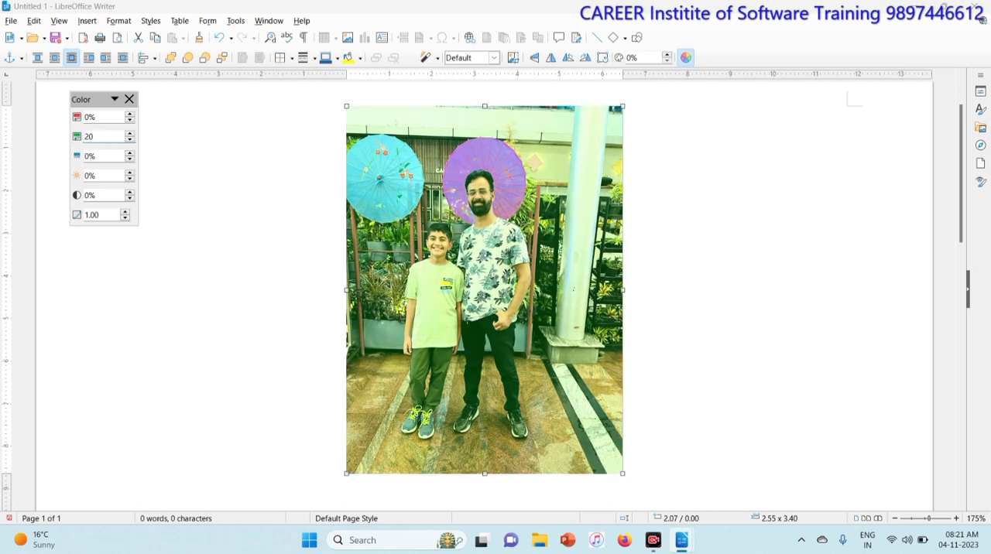
pyautogui.doubleClick(89, 137)
pyautogui.write('0')
# - Try a blue value of 20% on the picture and reset it to 0%
pyautogui.doubleClick(88, 155)
pyautogui.write('20')
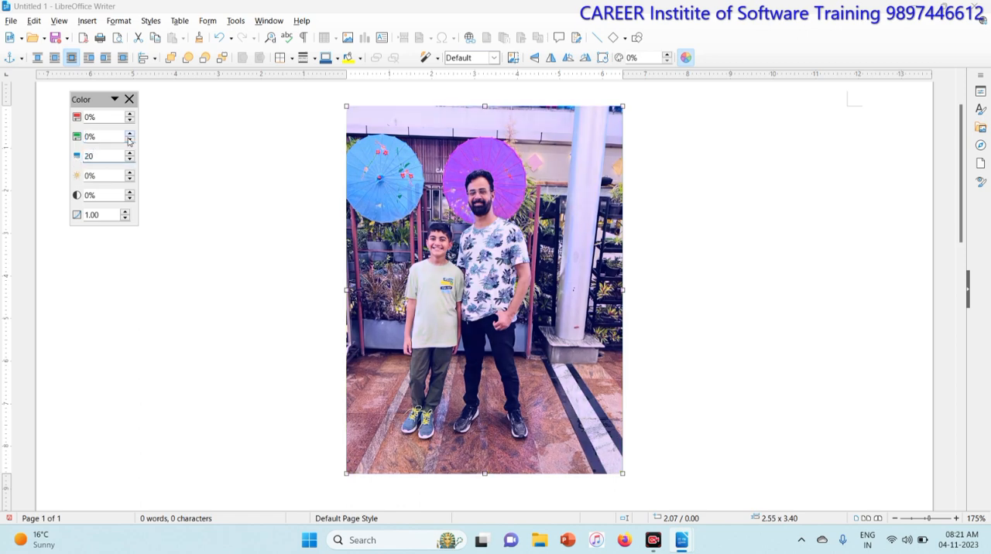
pyautogui.press('BackSpace')
pyautogui.press('BackSpace')
pyautogui.write('0')
# - Try brightness values of 30%, 60% and 90% on the picture and reset the brightness to 0%
pyautogui.click(99, 177)
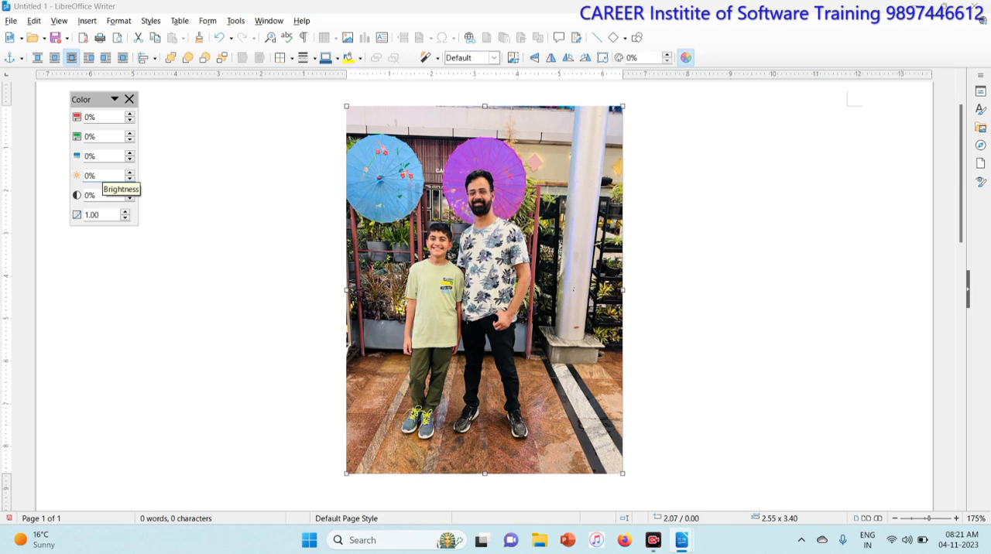
pyautogui.moveTo(95, 176); pyautogui.dragTo(77, 182)
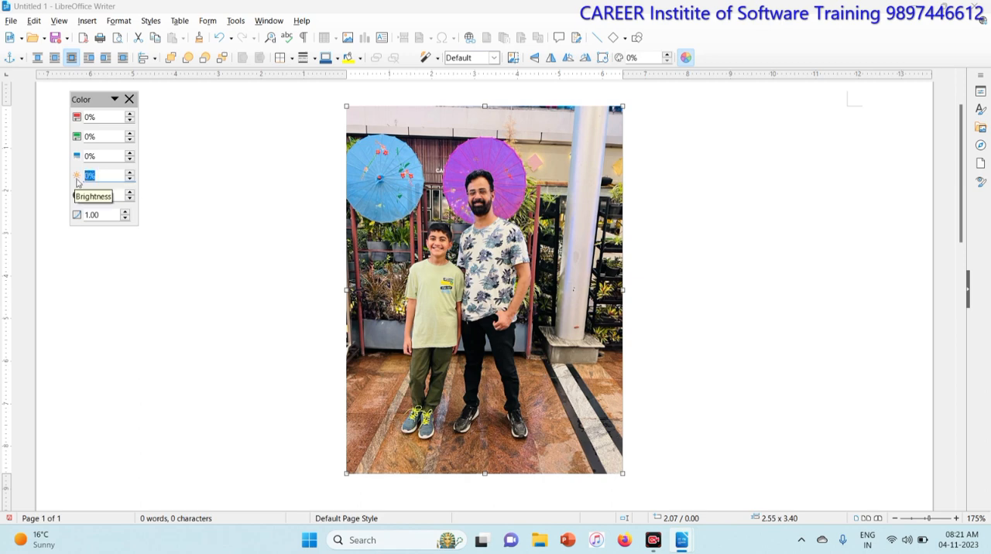
pyautogui.write('30')
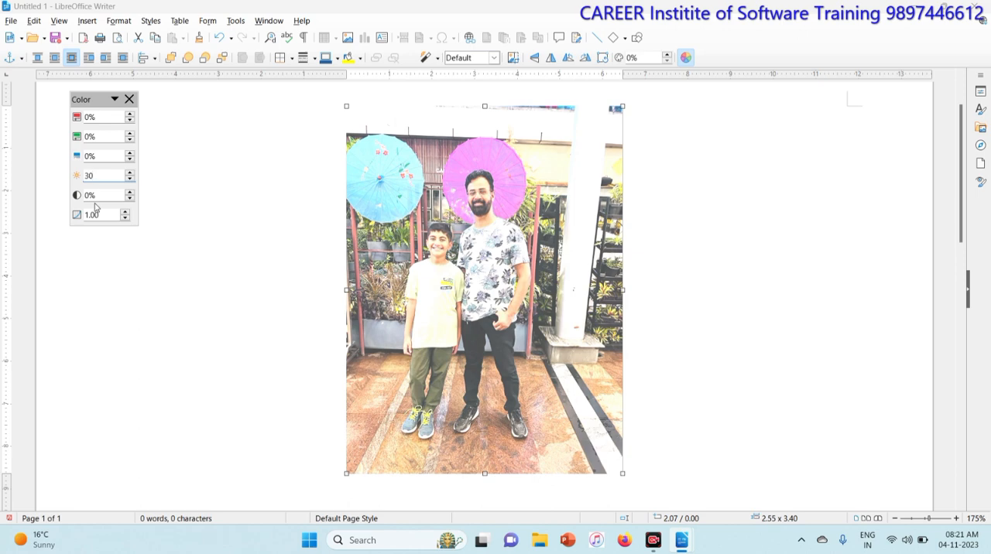
pyautogui.doubleClick(88, 176)
pyautogui.write('60')
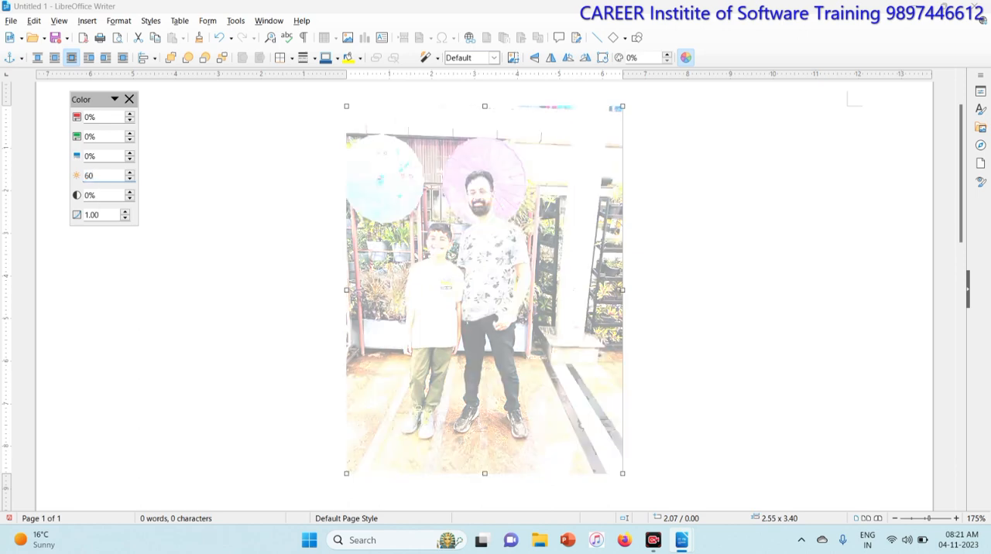
pyautogui.press('Return')
pyautogui.write('90')
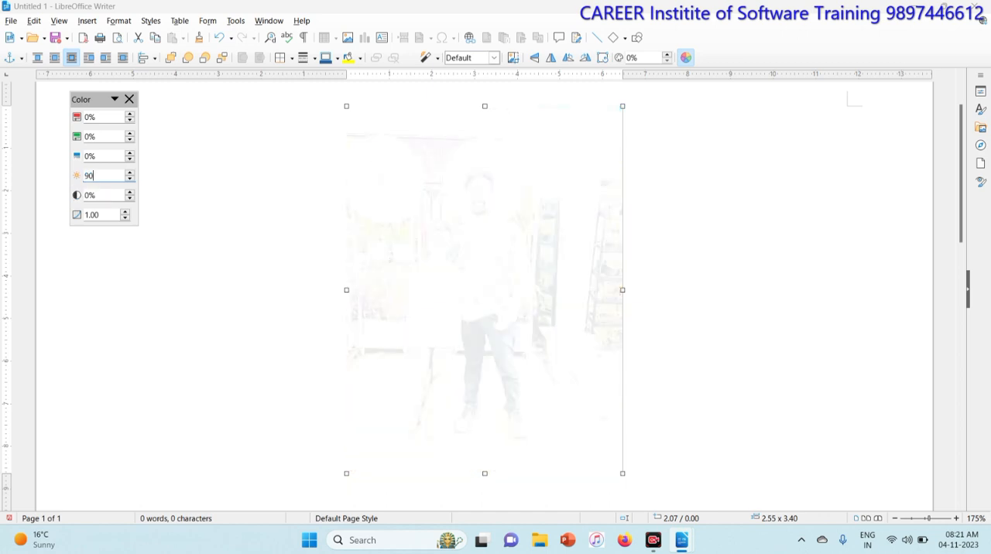
pyautogui.press('Return')
pyautogui.write('0')
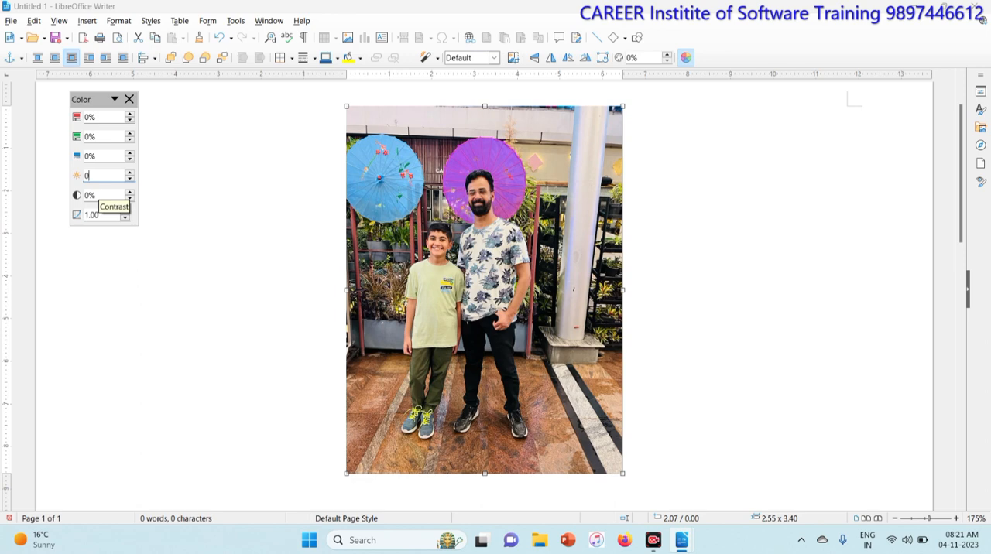
# - Try contrast values of 30%, 60% and 90% on the picture and reset the contrast to 0%
pyautogui.press('Tab')
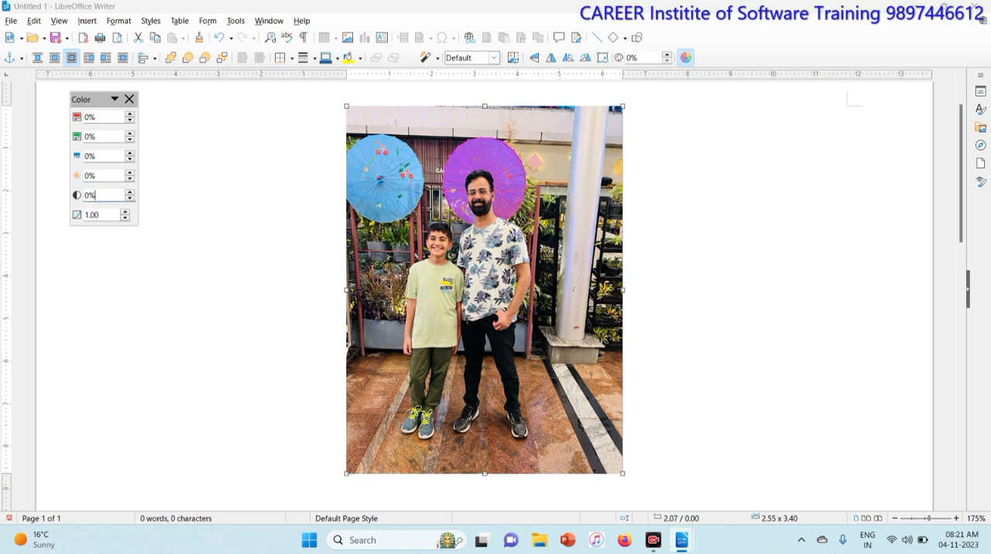
pyautogui.write('30')
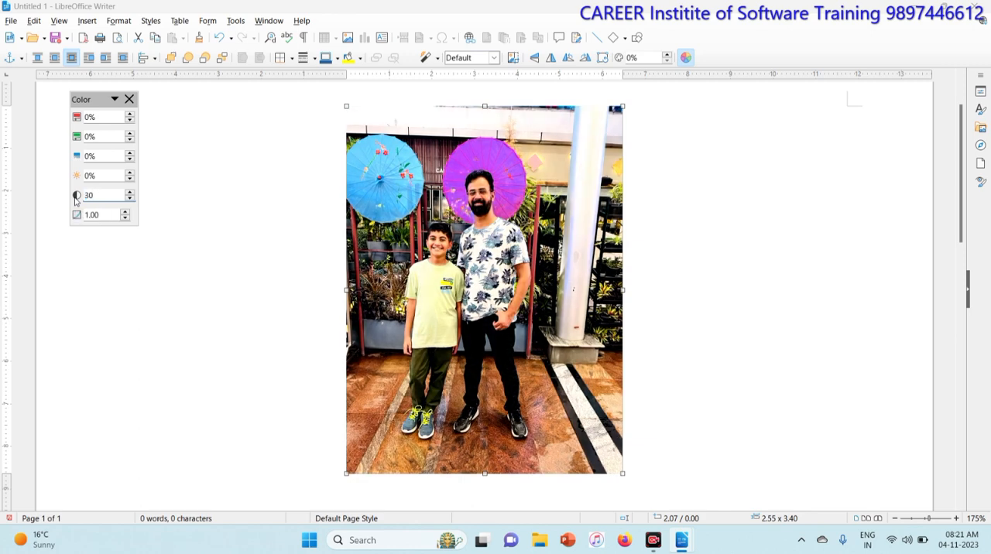
pyautogui.moveTo(102, 195); pyautogui.dragTo(79, 195)
pyautogui.write('60')
pyautogui.moveTo(100, 196); pyautogui.dragTo(85, 196)
pyautogui.write('90')
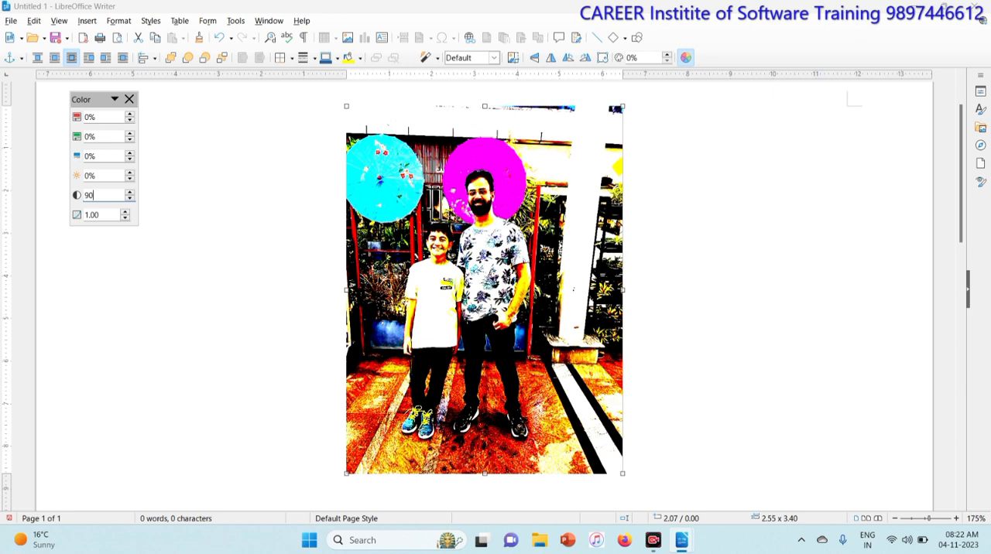
pyautogui.press('BackSpace')
pyautogui.press('BackSpace')
pyautogui.write('0')
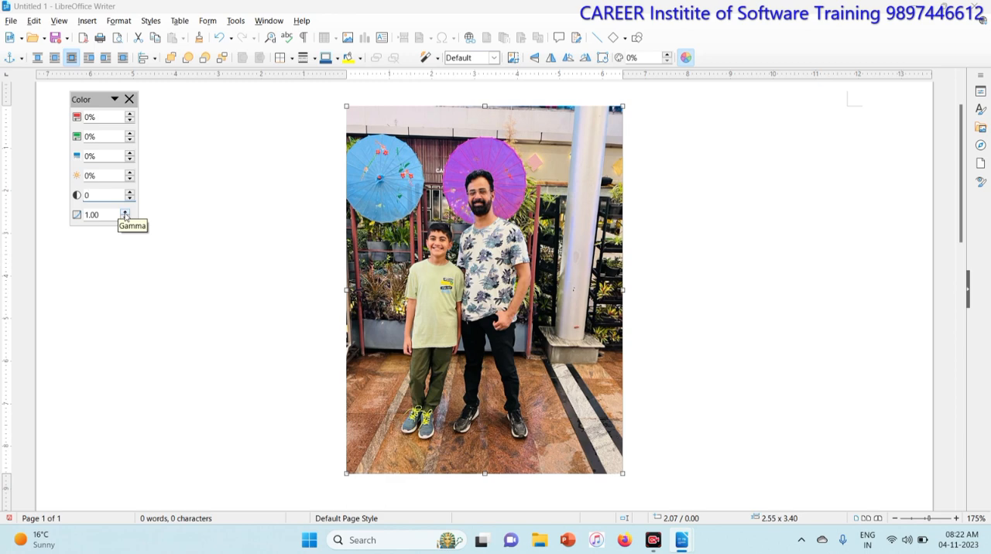
# - Raise the picture's gamma to 2.10, reset it to 1, and close the Color adjustments
pyautogui.click(125, 213)
pyautogui.click(125, 213)
pyautogui.click(125, 213)
pyautogui.click(124, 213)
pyautogui.click(125, 212)
pyautogui.click(125, 213)
pyautogui.click(125, 213)
pyautogui.click(125, 214)
pyautogui.click(125, 213)
pyautogui.click(125, 214)
pyautogui.click(124, 214)
pyautogui.doubleClick(93, 215)
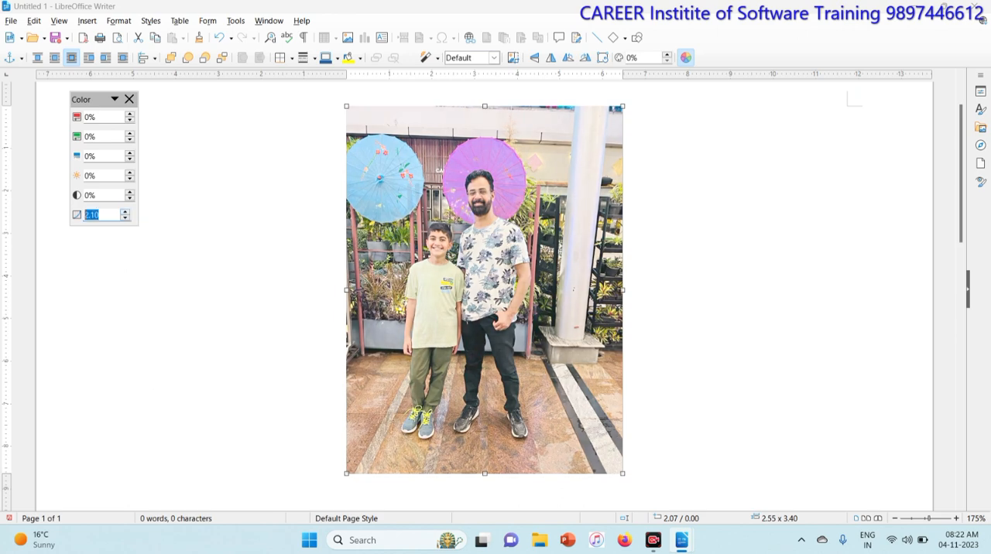
pyautogui.write('1')
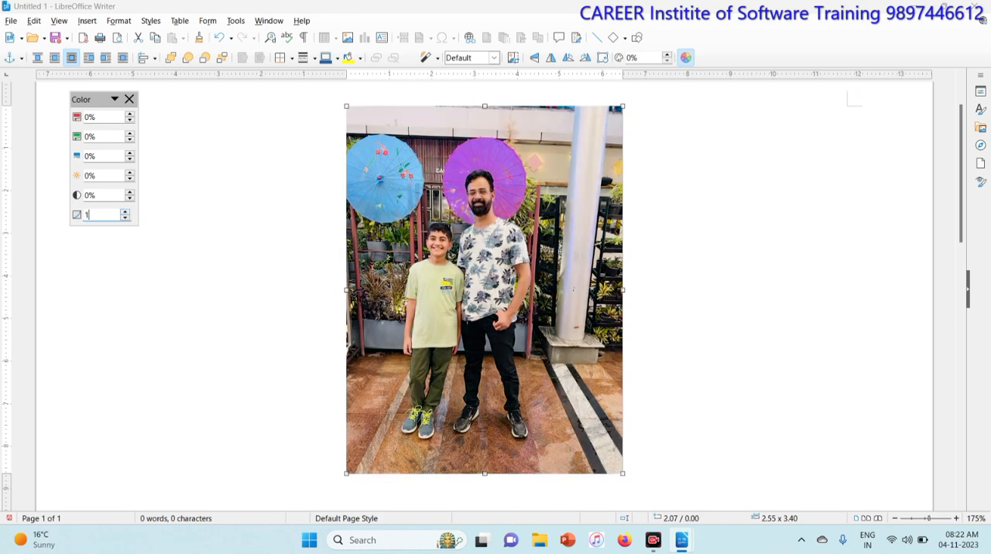
pyautogui.click(129, 100)
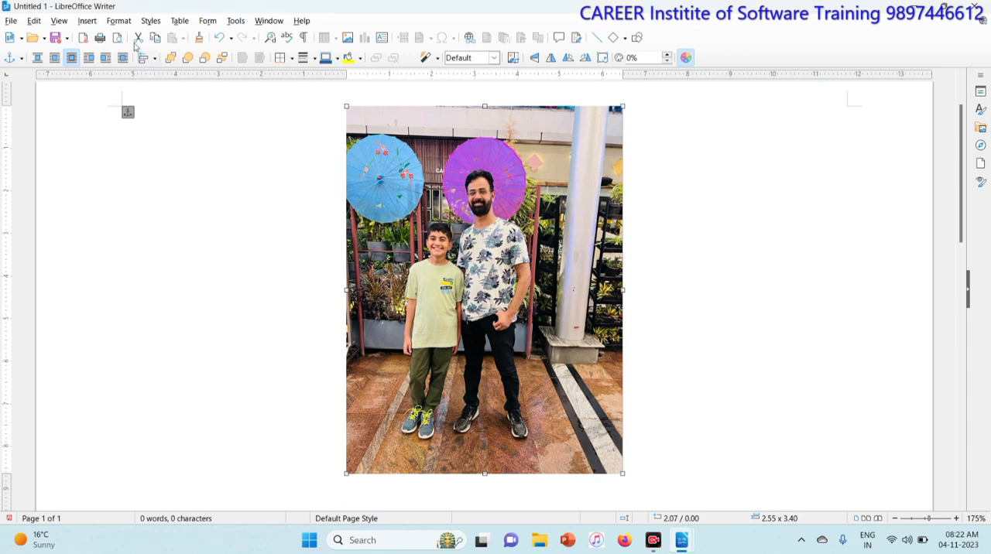
# - Resize the picture to 5 cm wide and 5 cm high in its image properties
pyautogui.click(122, 23)
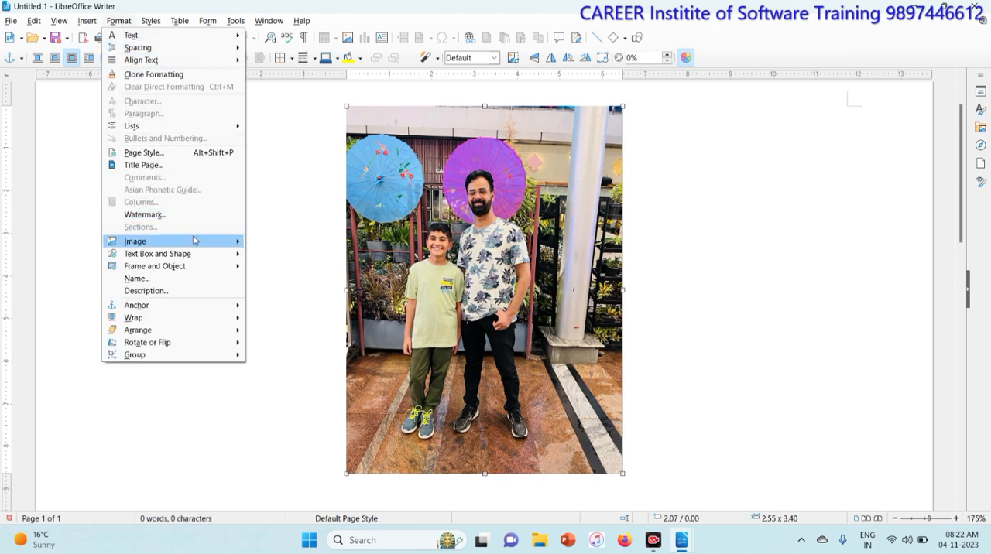
pyautogui.moveTo(195, 241)
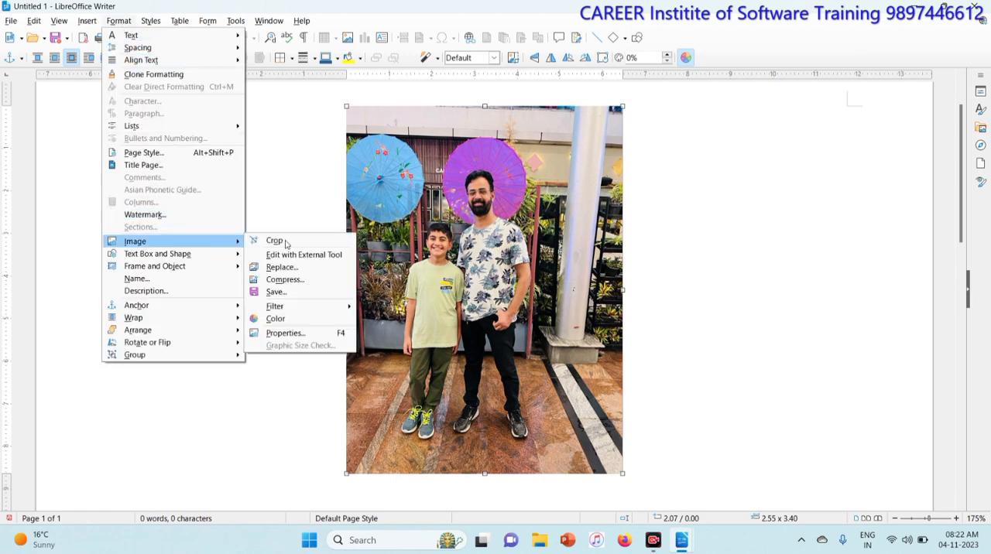
pyautogui.click(300, 339)
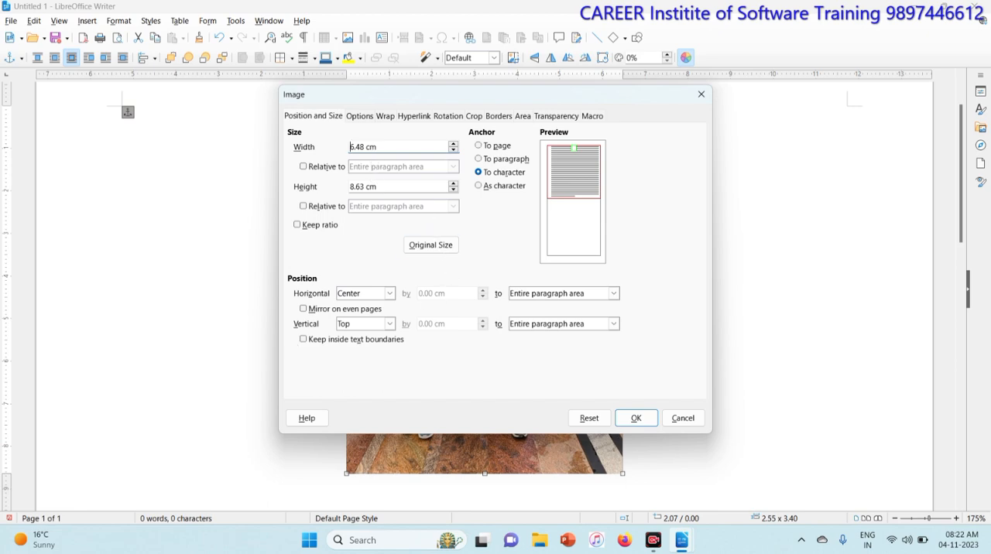
pyautogui.moveTo(416, 104); pyautogui.dragTo(603, 144)
pyautogui.moveTo(567, 186); pyautogui.dragTo(497, 189)
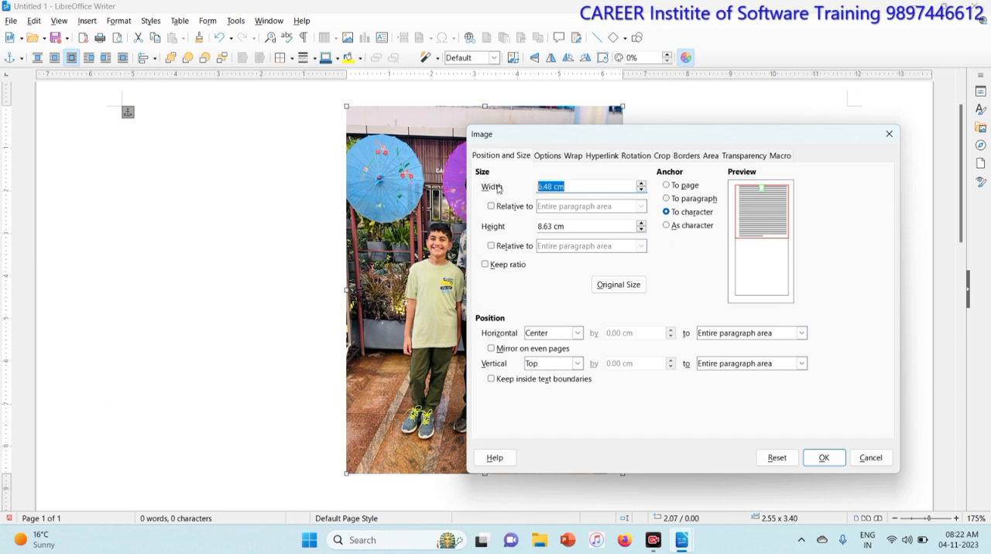
pyautogui.write('5')
pyautogui.moveTo(571, 226); pyautogui.dragTo(514, 223)
pyautogui.write('5')
pyautogui.click(820, 458)
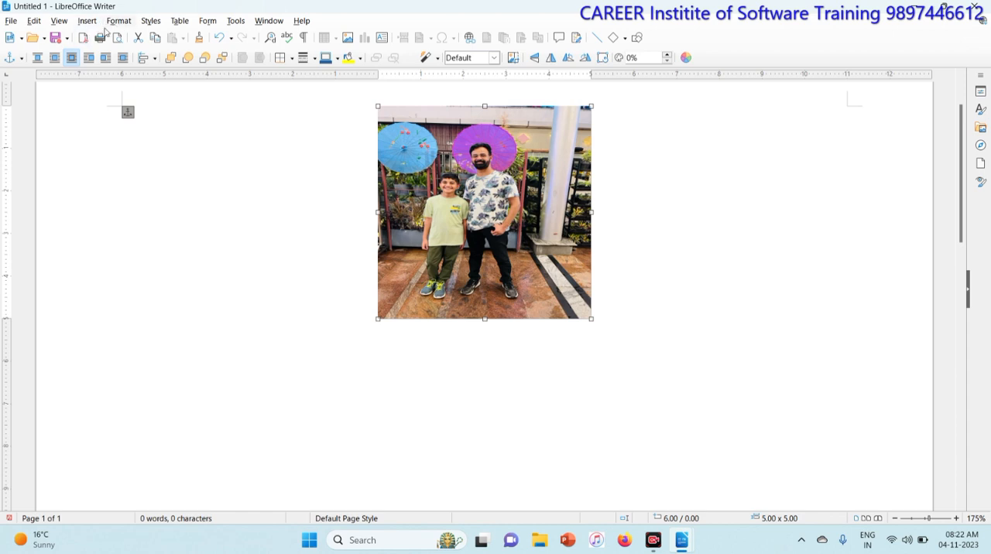
# - Undo the last picture resize and set the picture's width to 5 cm in its image properties with Keep ratio enabled
pyautogui.hotkey('ctrl', 'z')
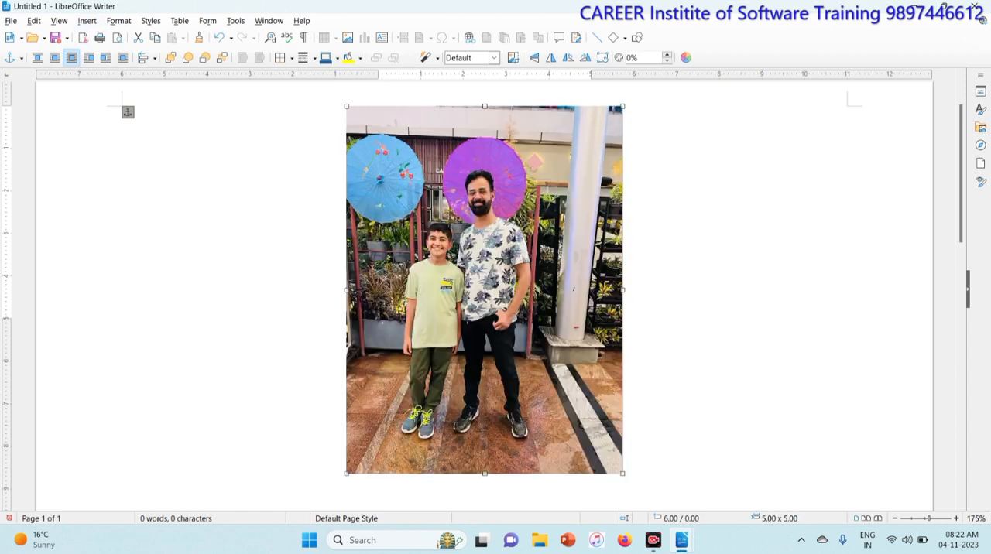
pyautogui.click(118, 21)
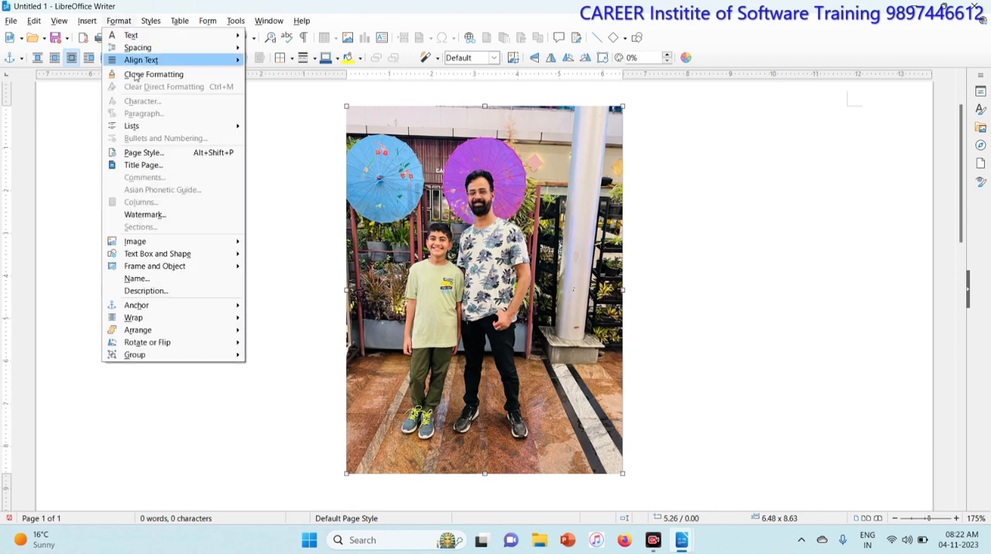
pyautogui.moveTo(196, 241)
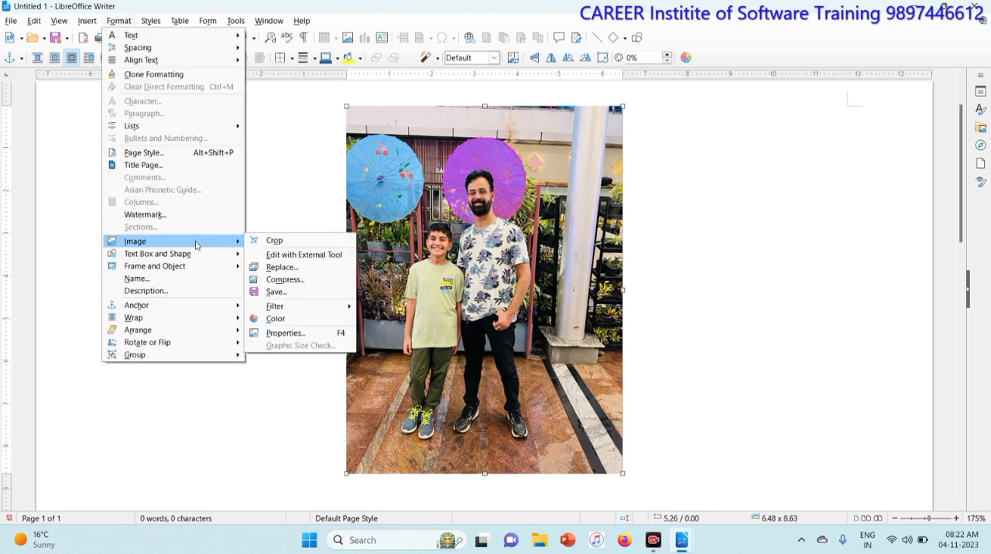
pyautogui.click(283, 336)
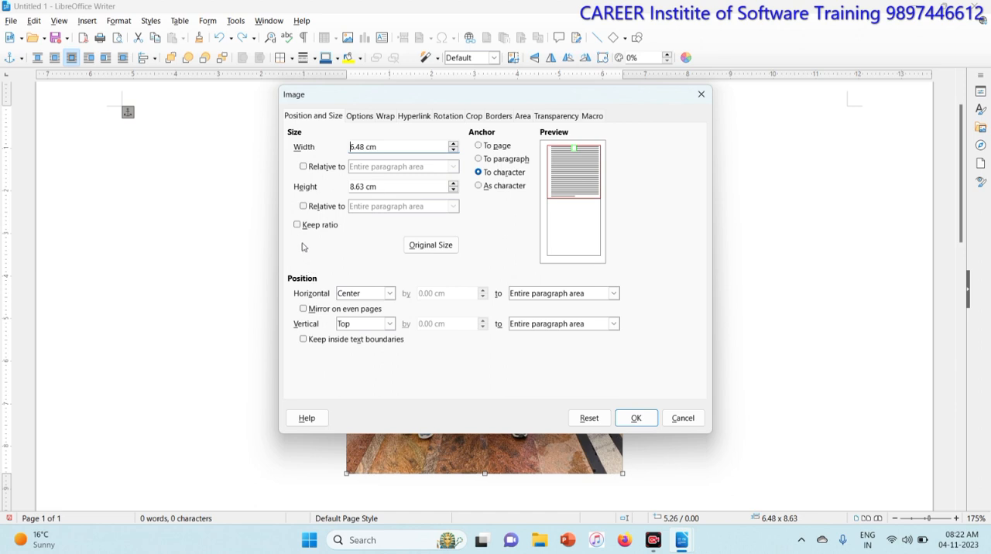
pyautogui.click(297, 225)
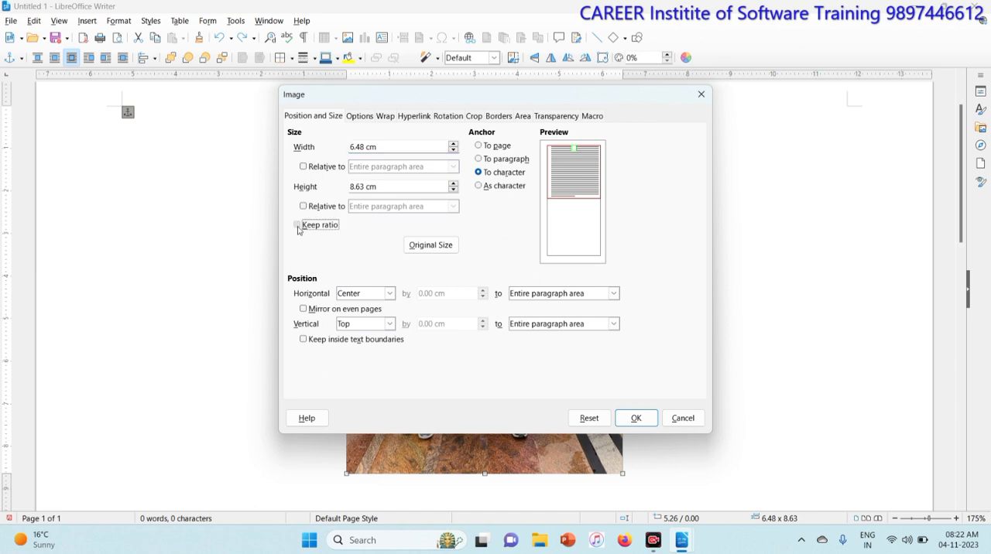
pyautogui.moveTo(460, 102); pyautogui.dragTo(747, 109)
pyautogui.click(672, 154)
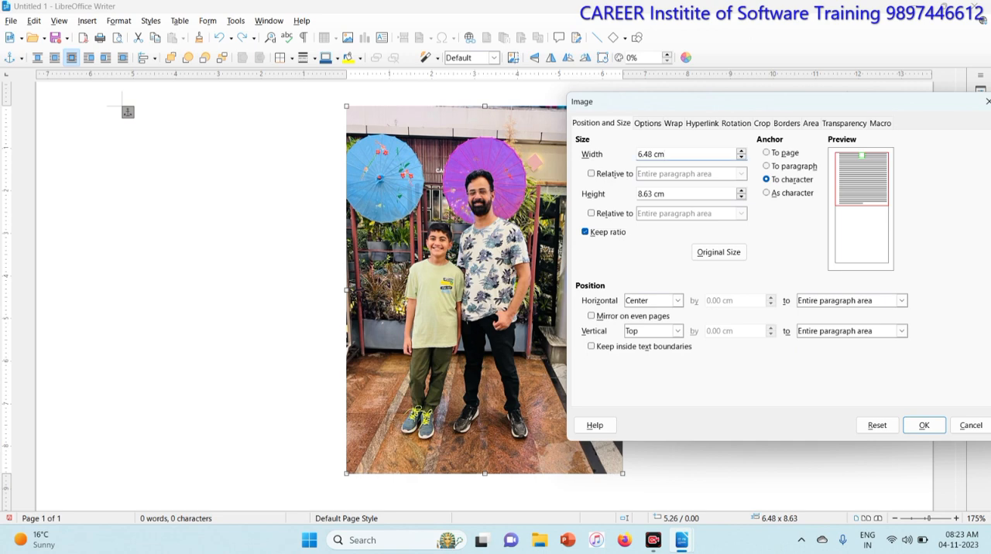
pyautogui.moveTo(670, 153); pyautogui.dragTo(636, 154)
pyautogui.write('5')
pyautogui.press('Tab')
pyautogui.click(921, 425)
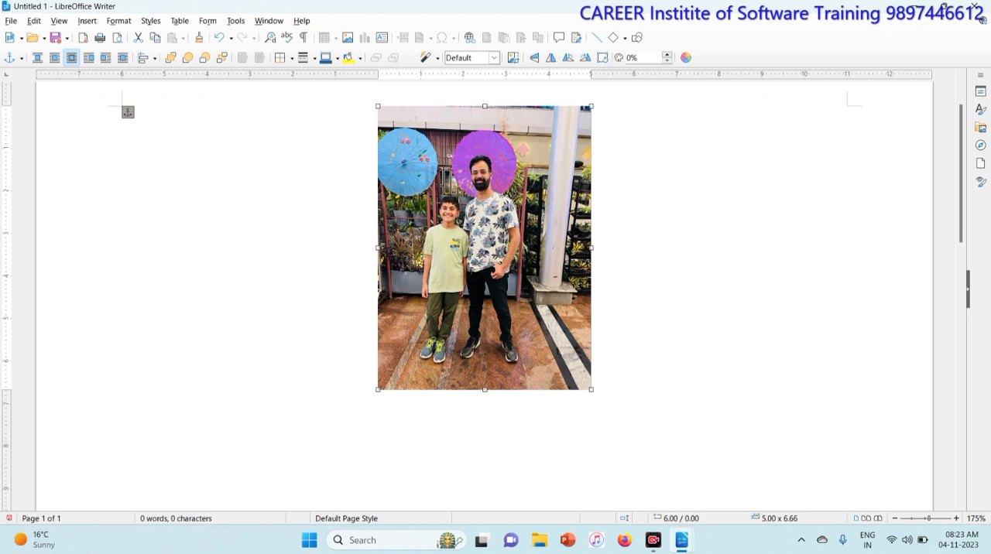
# - Disable Keep ratio in the picture's image properties, review its Options and Wrap settings, and apply the properties
pyautogui.click(118, 20)
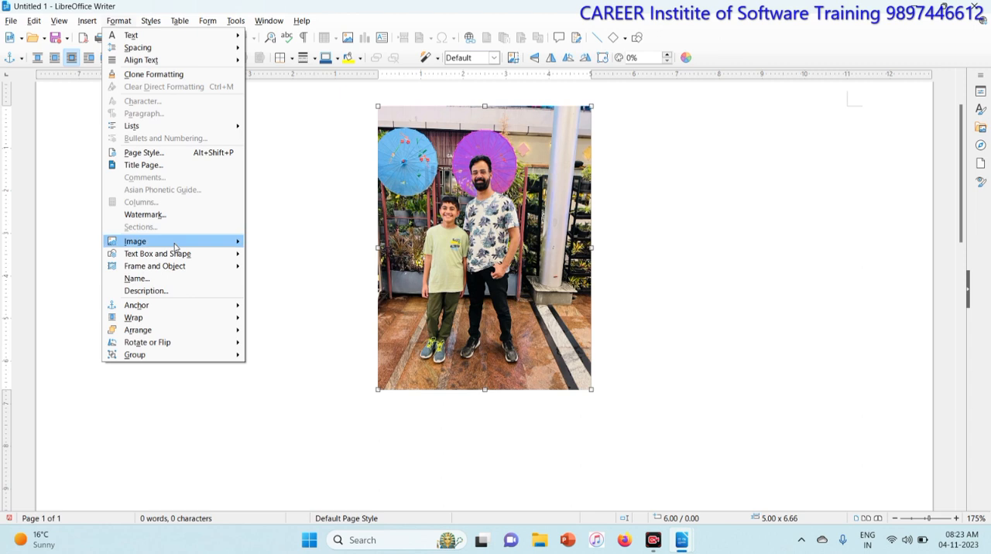
pyautogui.moveTo(175, 247)
pyautogui.click(298, 334)
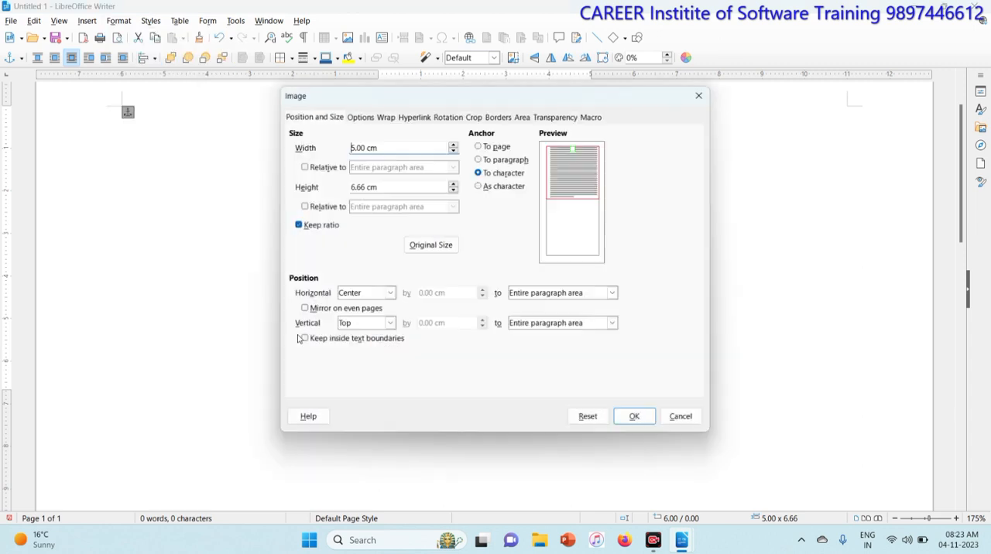
pyautogui.click(297, 225)
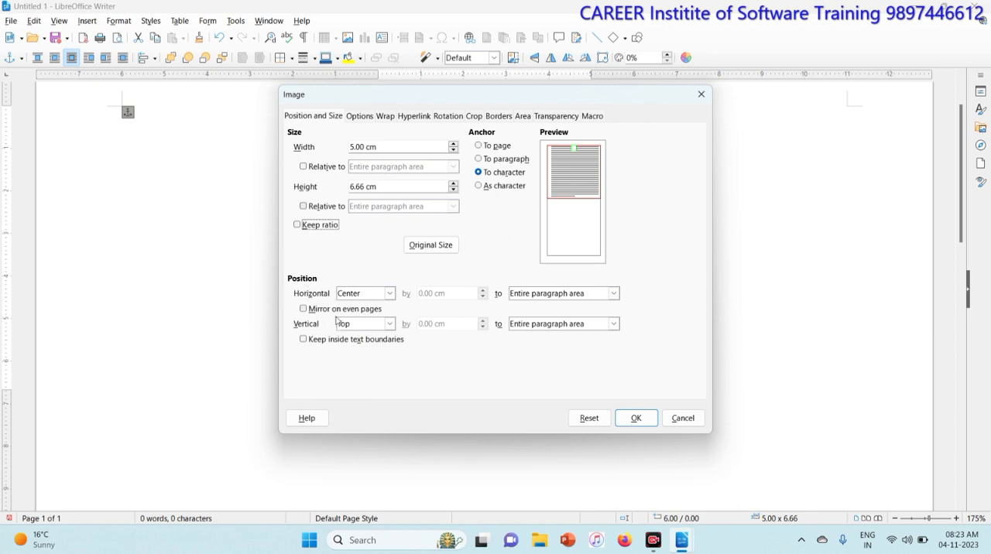
pyautogui.click(359, 118)
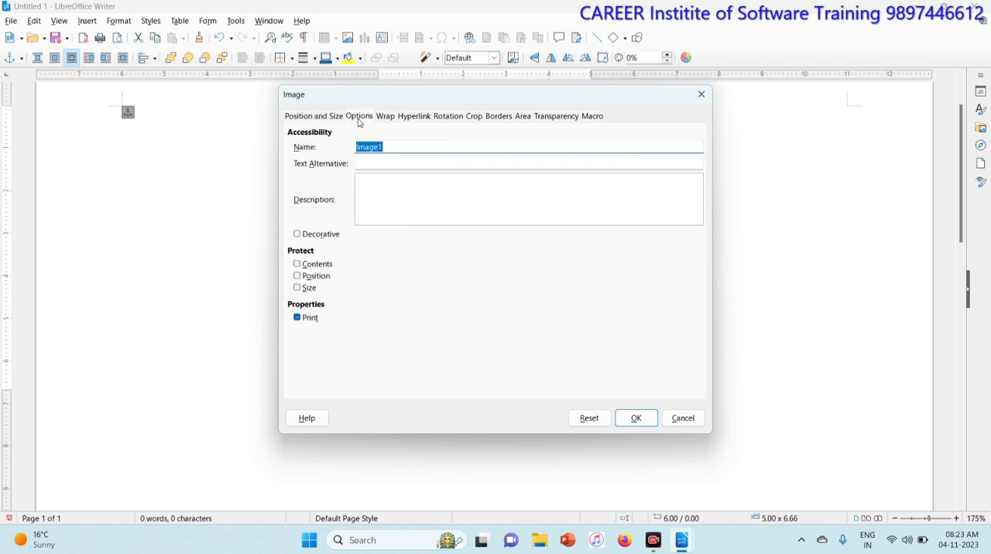
pyautogui.click(385, 117)
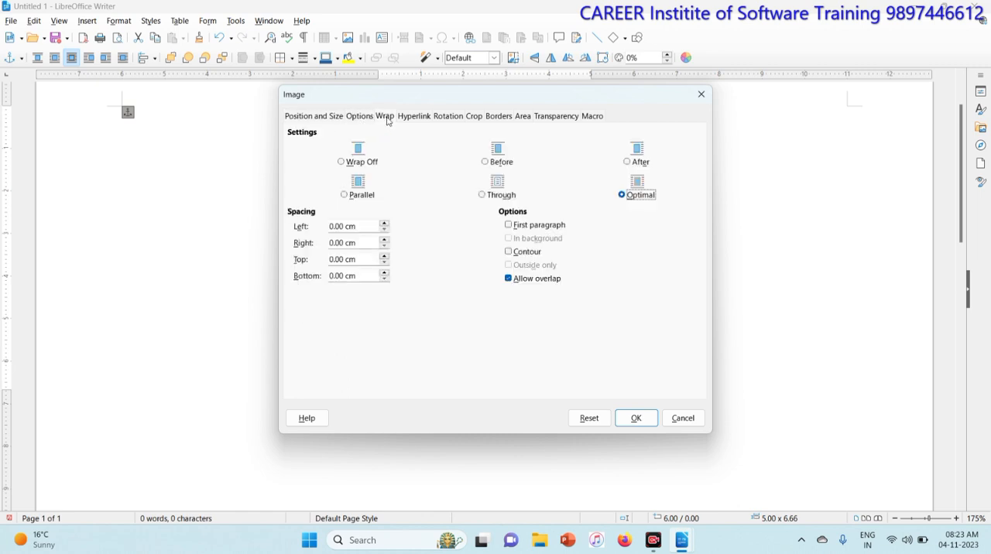
pyautogui.click(300, 117)
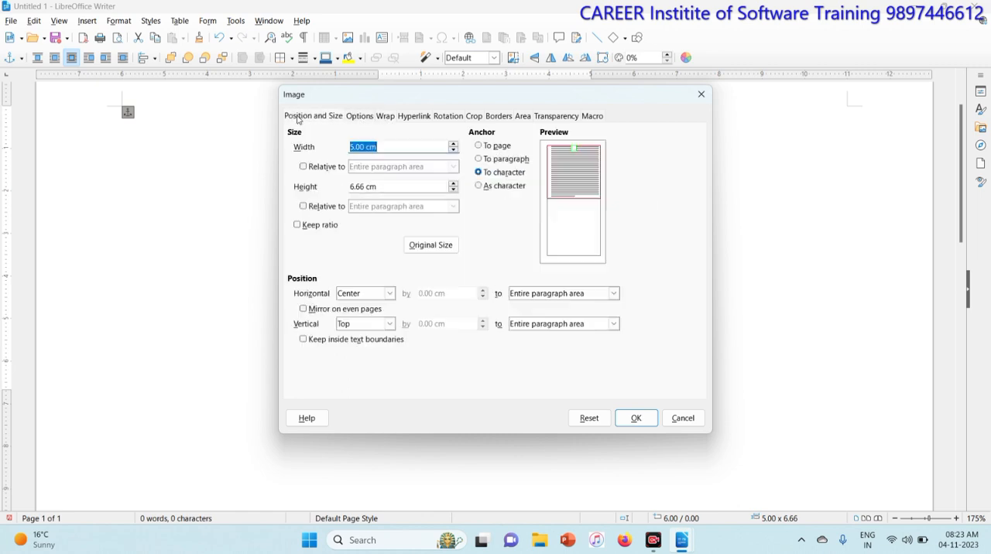
pyautogui.click(629, 416)
pyautogui.press('Escape')
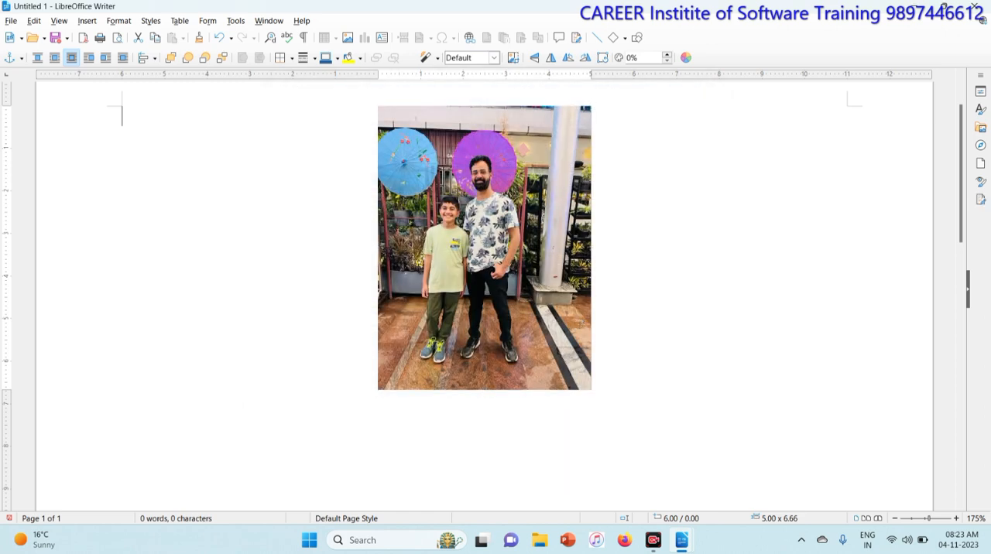